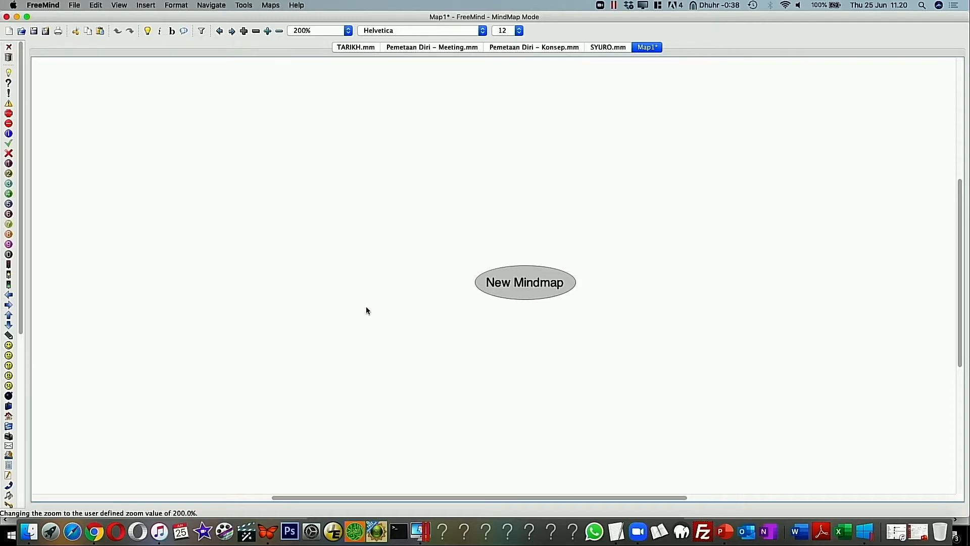
Create a new mind map and set its zoom level to 200%.
click(75, 5)
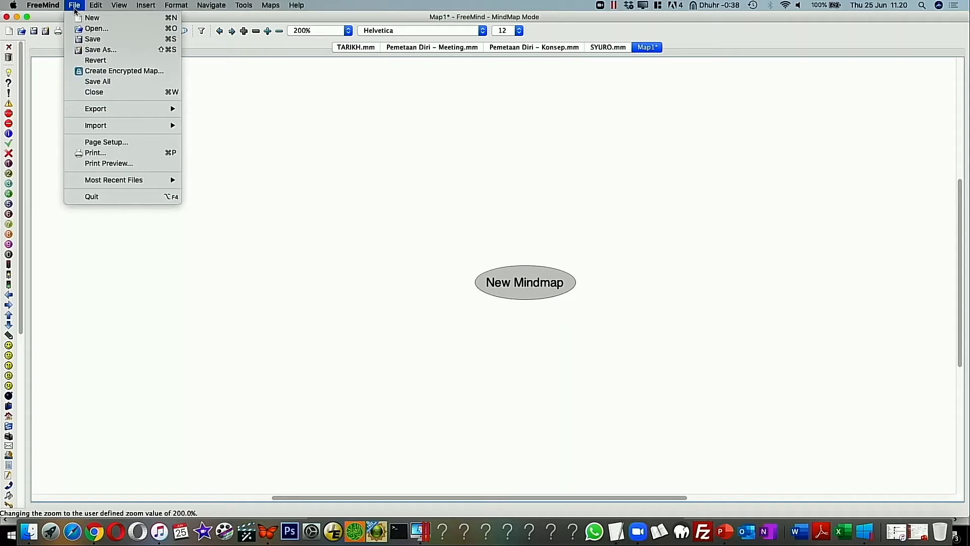
click(127, 22)
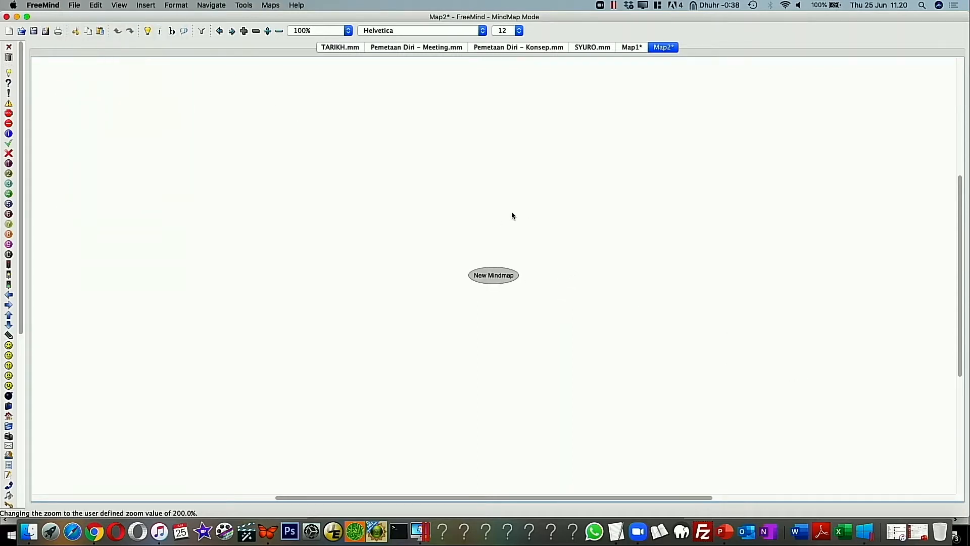
click(344, 32)
click(343, 65)
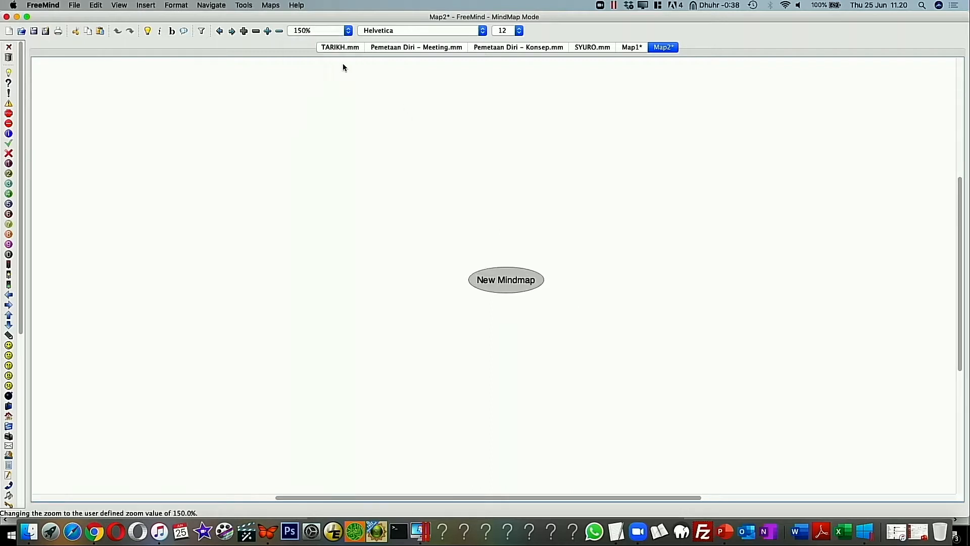
click(328, 32)
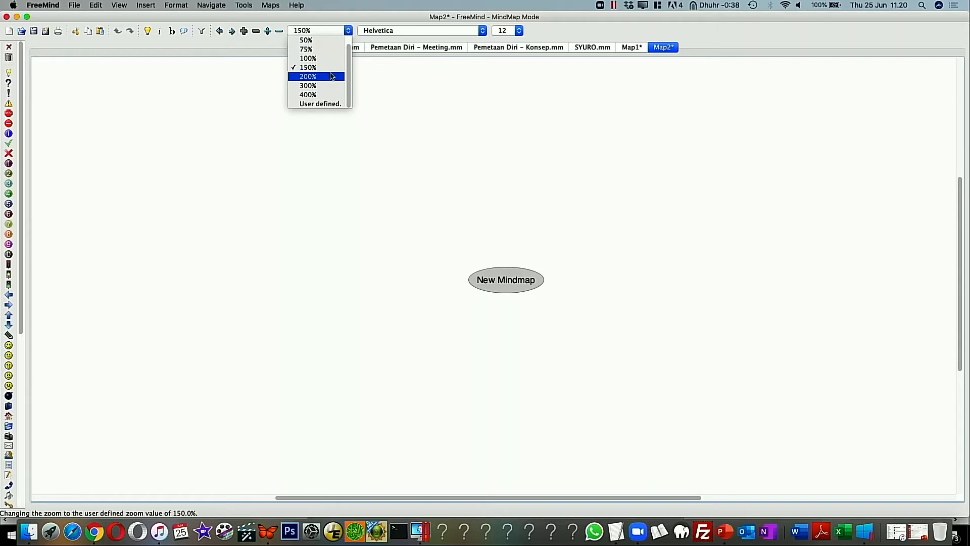
click(314, 75)
drag(593, 187, 554, 195)
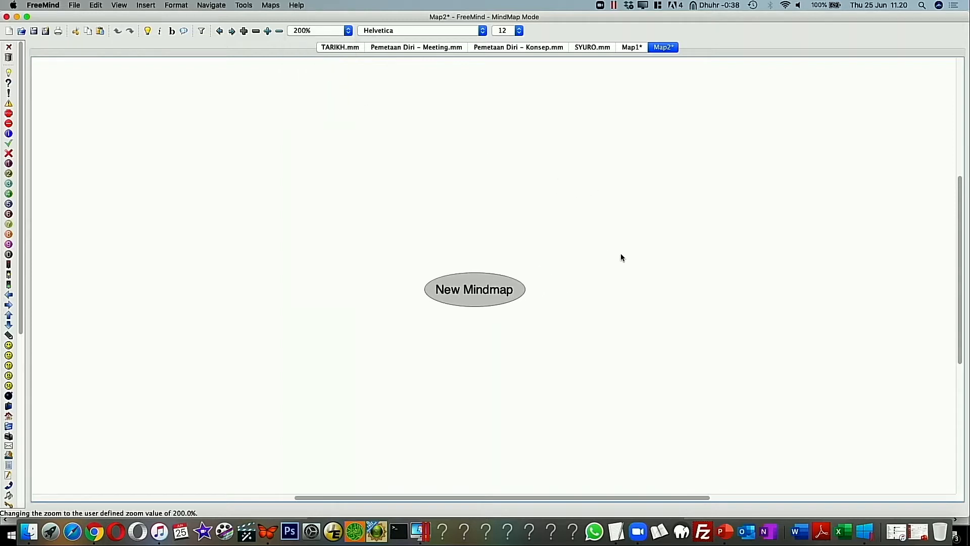
Rename the central node as TO DO LIST and make its text bold.
double_click(488, 293)
double_click(489, 292)
double_click(489, 292)
click(489, 292)
triple_click(489, 292)
click(489, 292)
triple_click(490, 292)
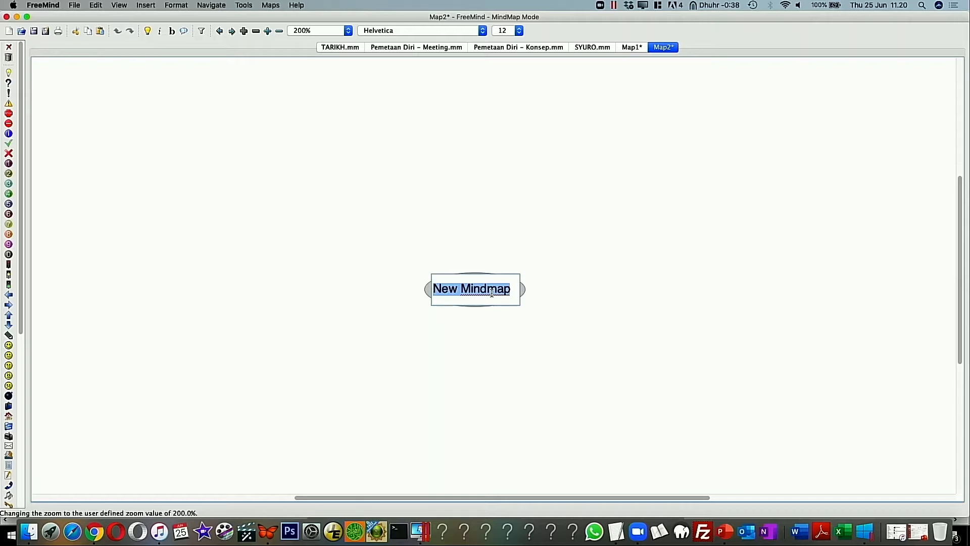
text(TO DO LIST)
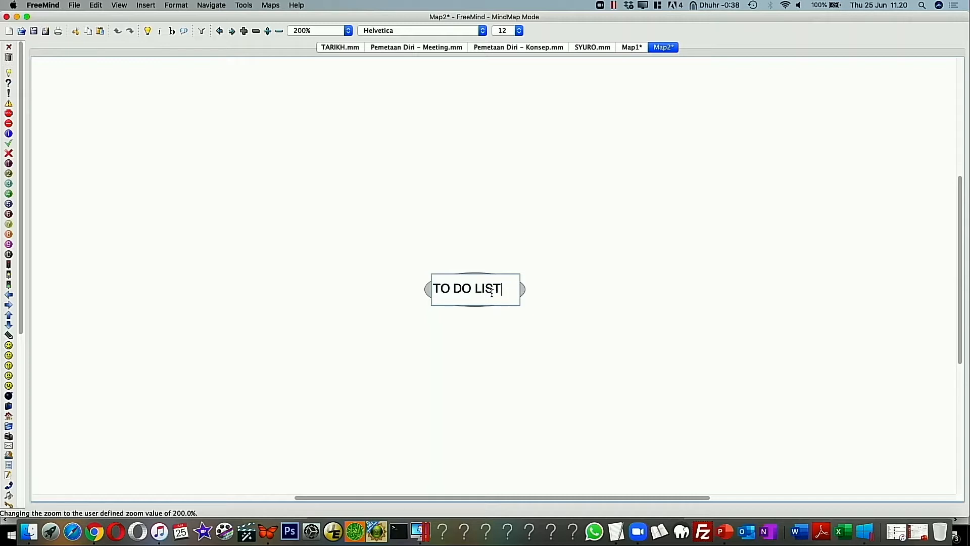
key(Return)
text(\)
key(Escape)
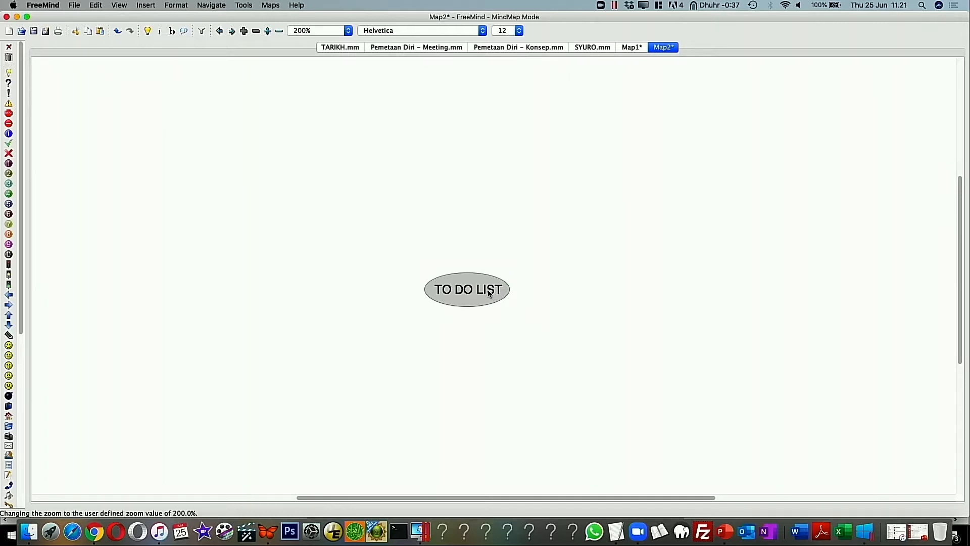
key(super+b)
Add a child node named JULI to the central TO DO LIST node.
right_click(504, 292)
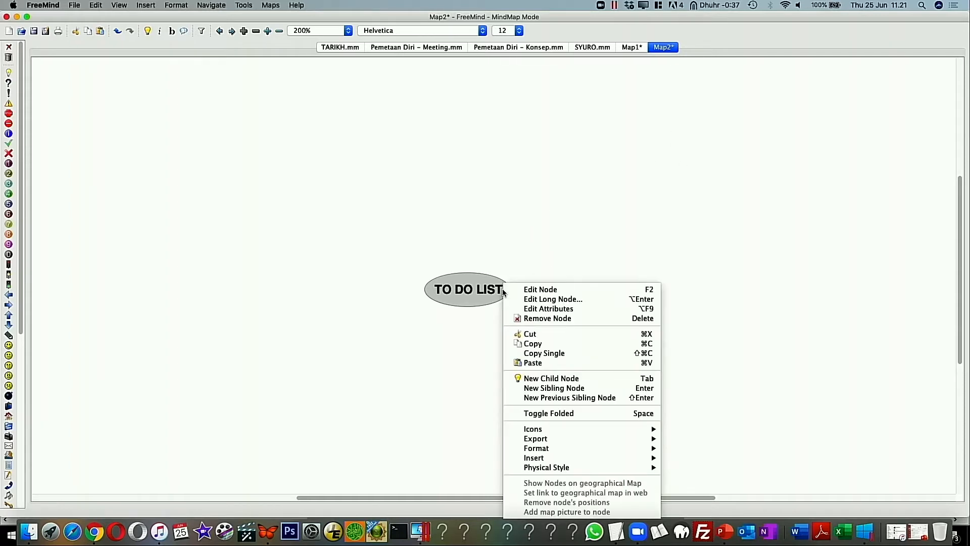
click(608, 382)
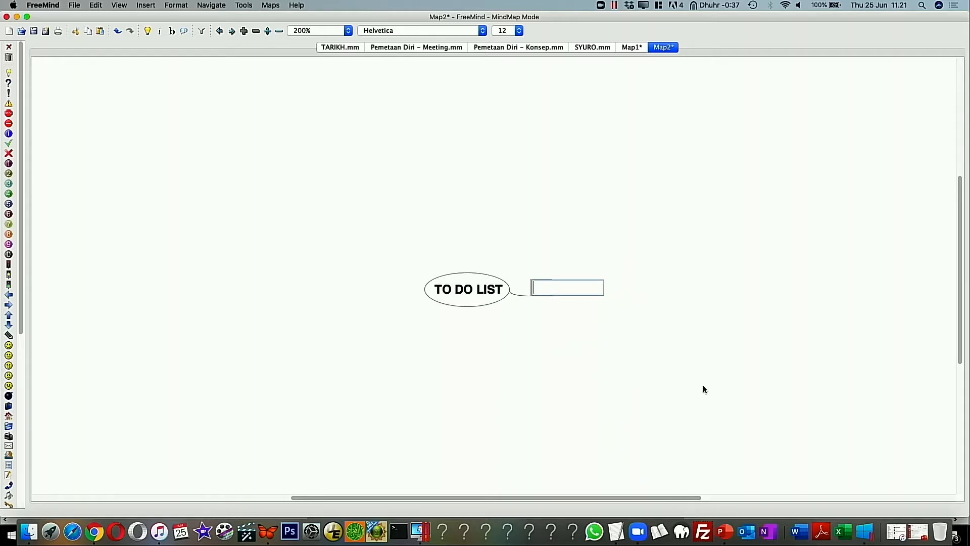
text(JULI)
key(Return)
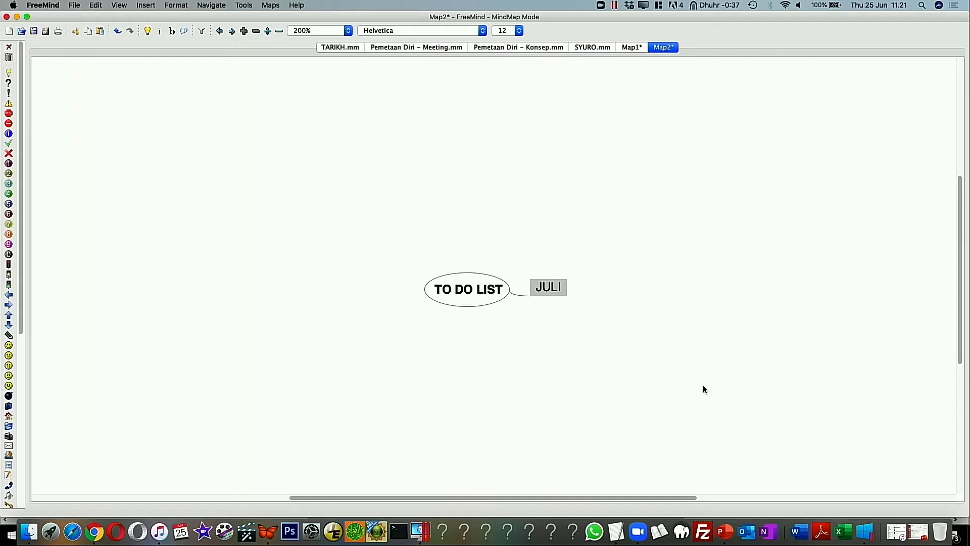
Add two sibling nodes below JULI, named AGUSTUS and SEPTEMBER.
key(Return)
text(AGU)
key(BackSpace)
text(USTUS)
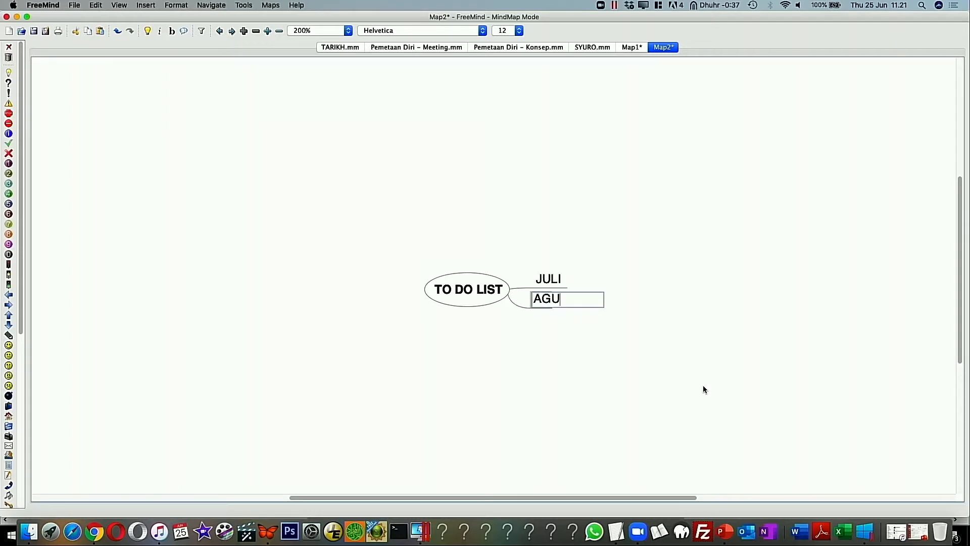
key(Return)
key(Return)
text(S)
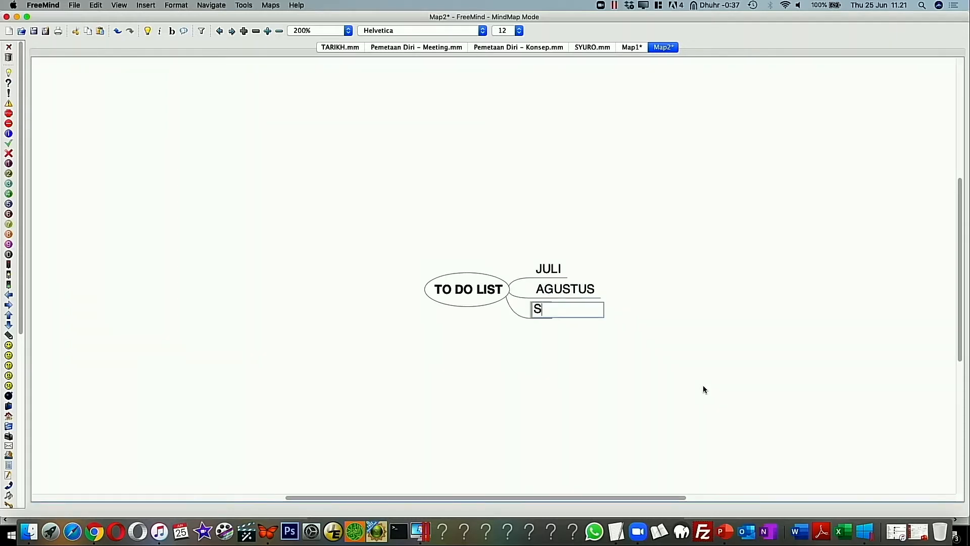
text(EPTEMBER)
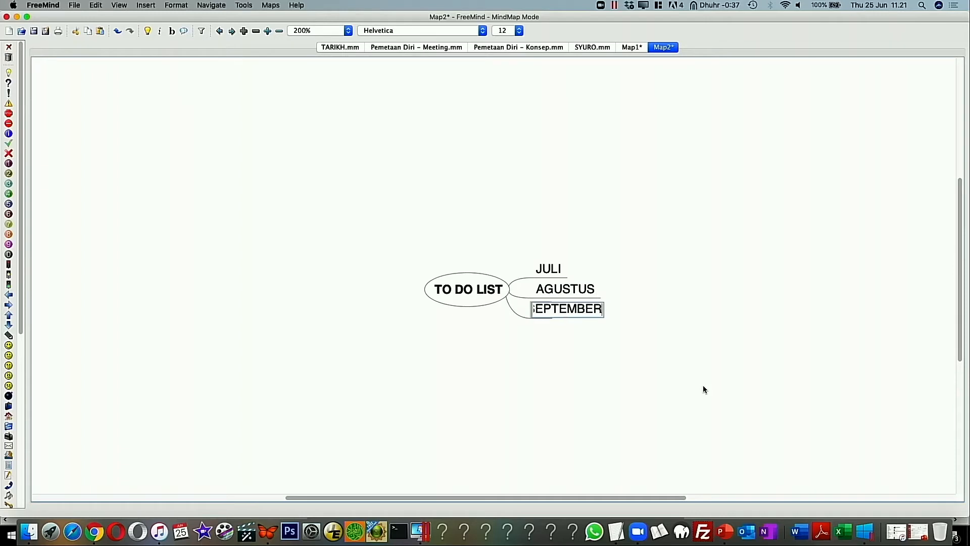
key(Return)
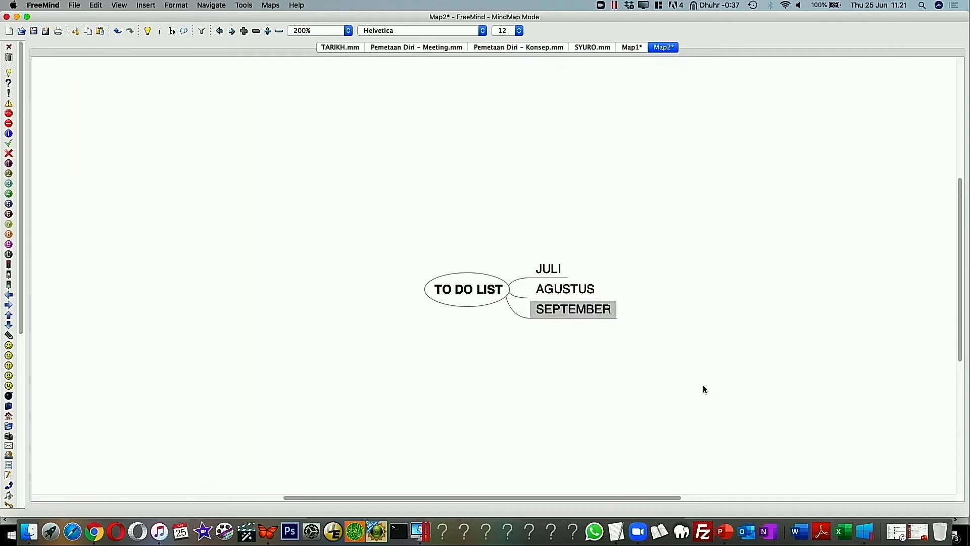
Insert a sibling node named DESEMBER directly below JULI.
key(Up)
key(Up)
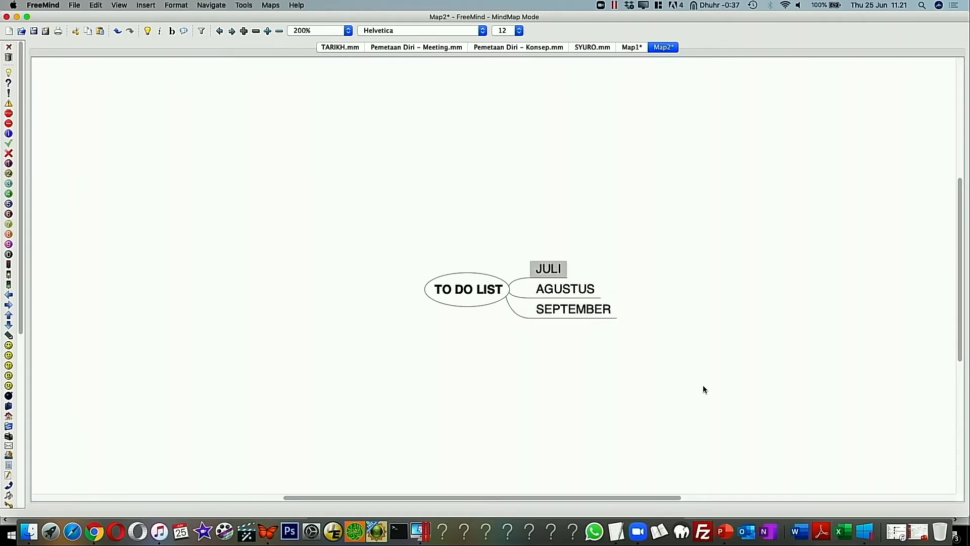
key(F2)
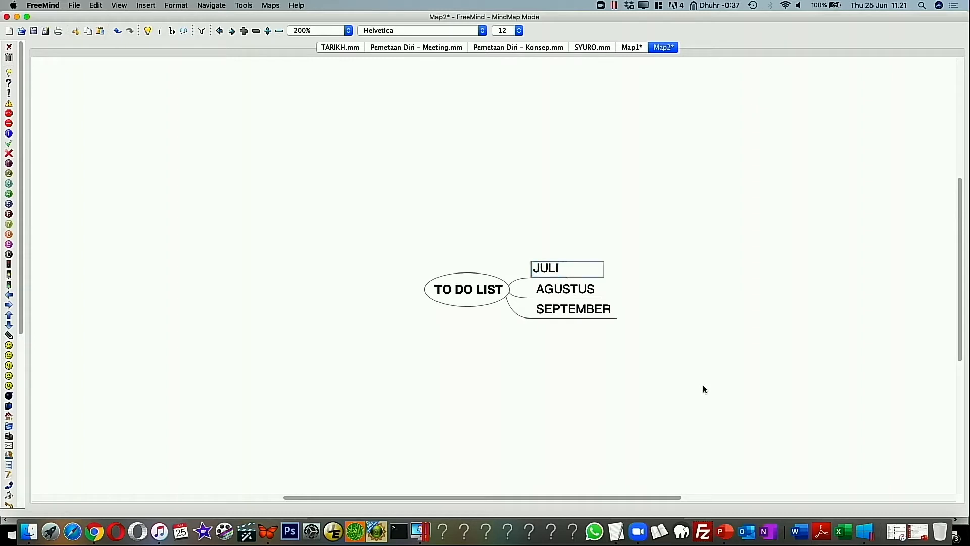
key(Return)
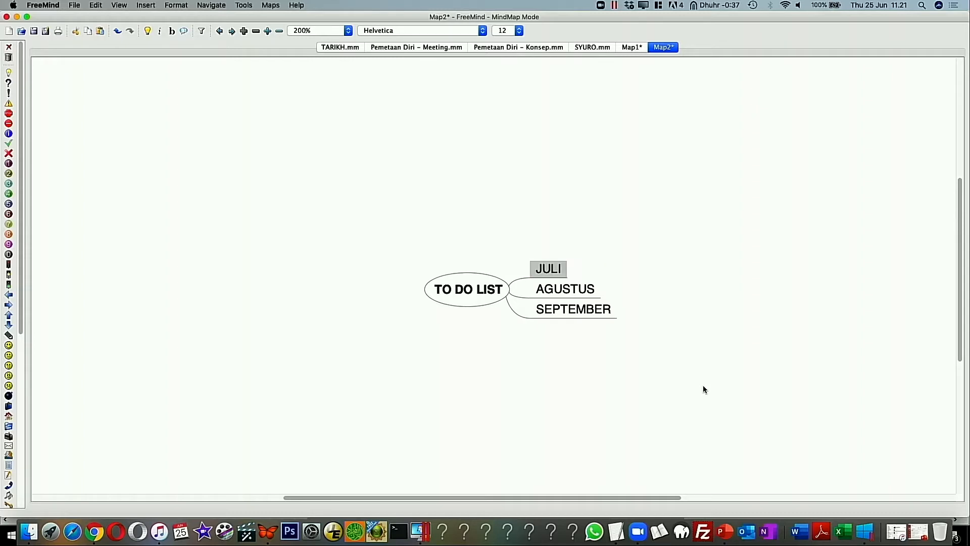
key(Return)
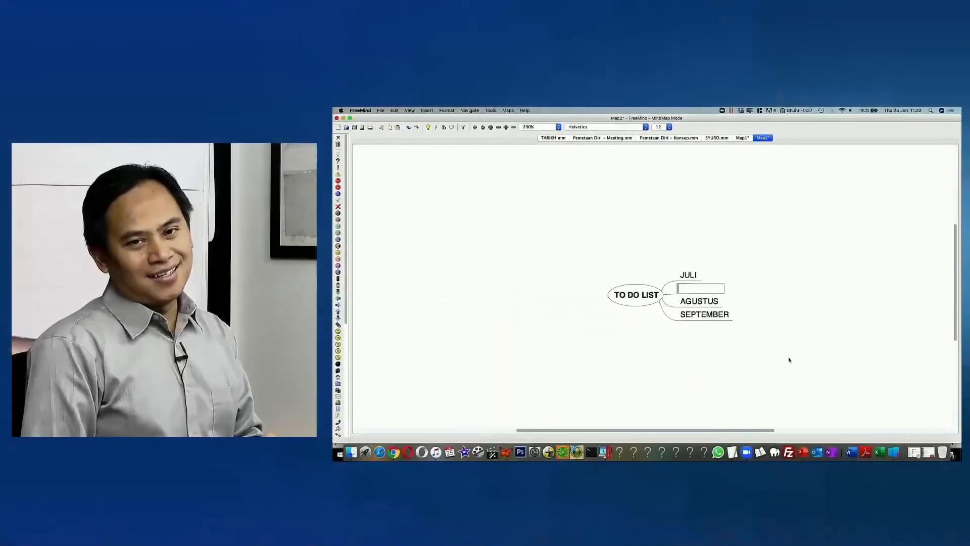
text(DESEMBER)
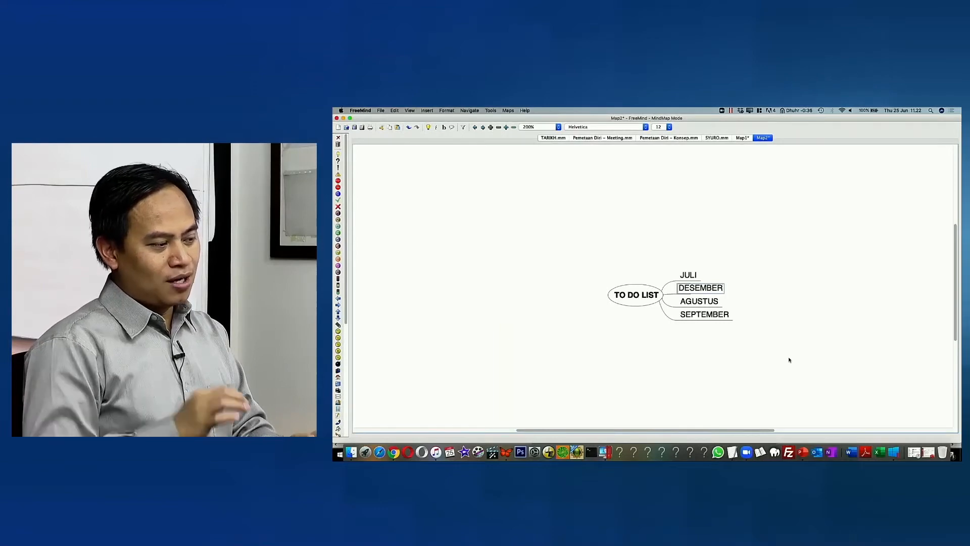
key(Return)
key(Down)
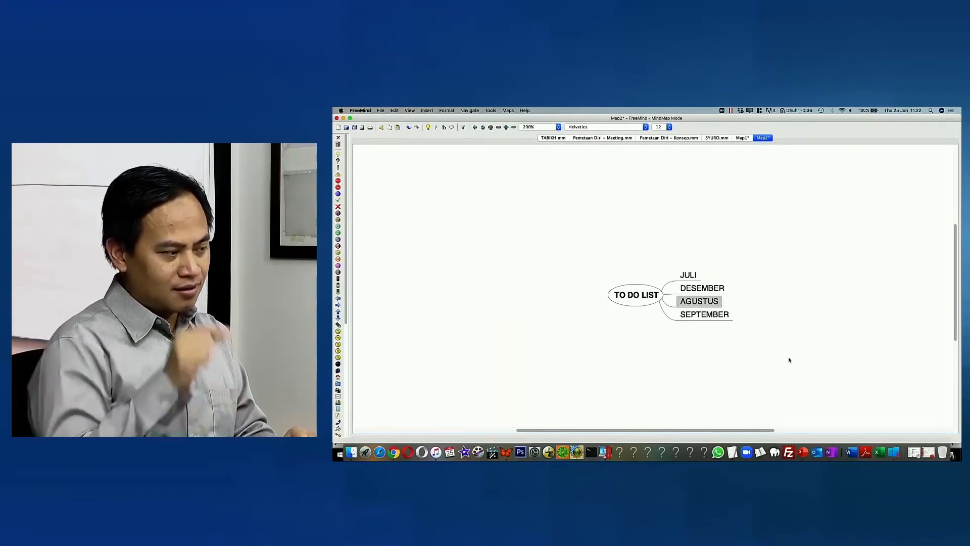
key(Return)
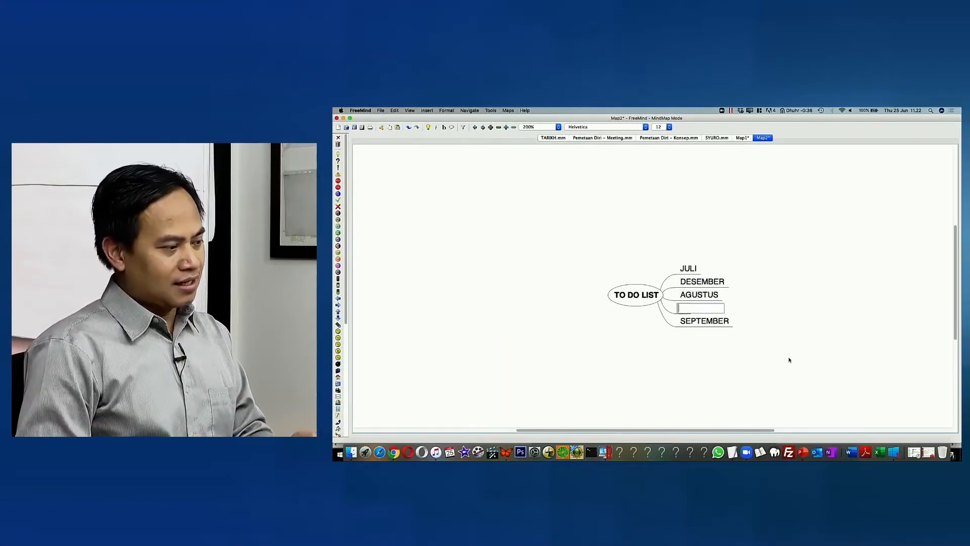
text(T)
key(BackSpace)
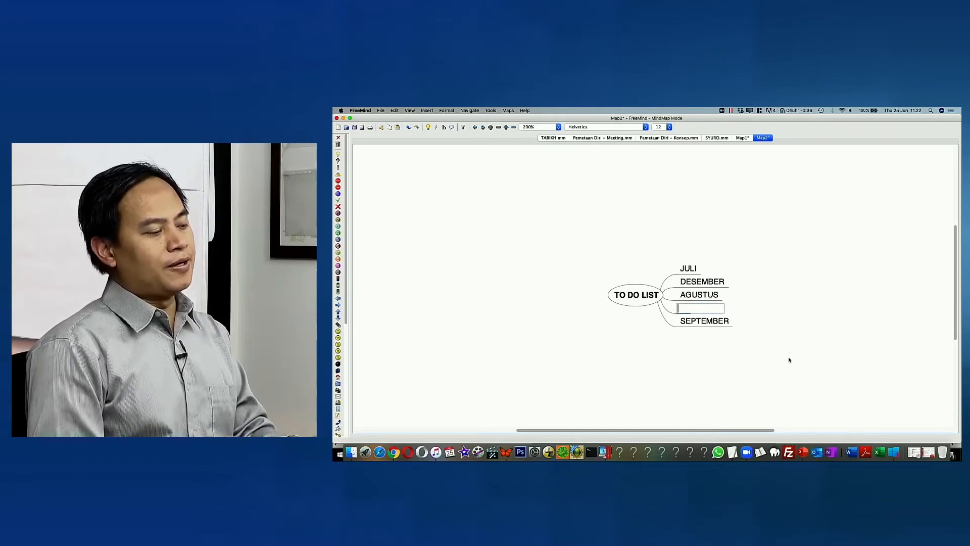
key(Escape)
Cut the DESEMBER and AGUSTUS nodes from the map.
right_click(714, 288)
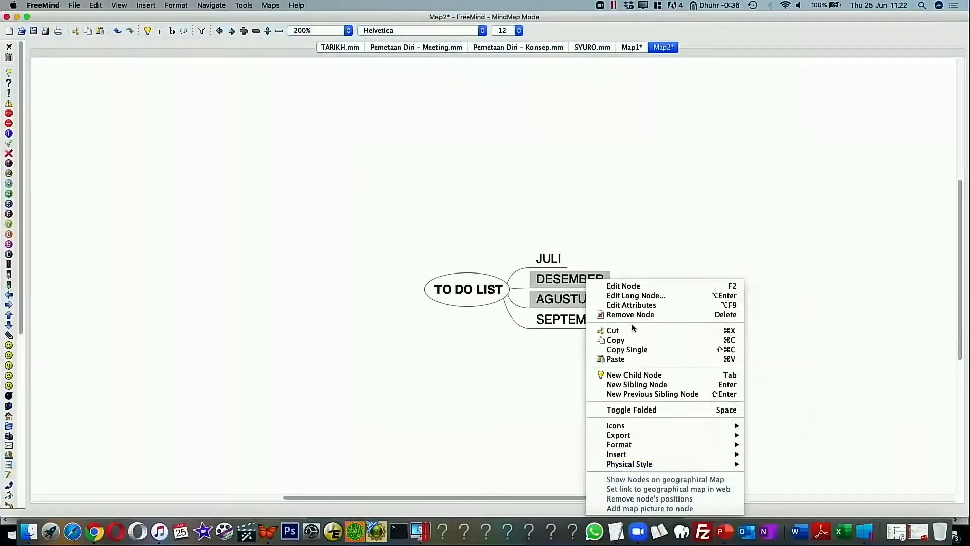
click(632, 328)
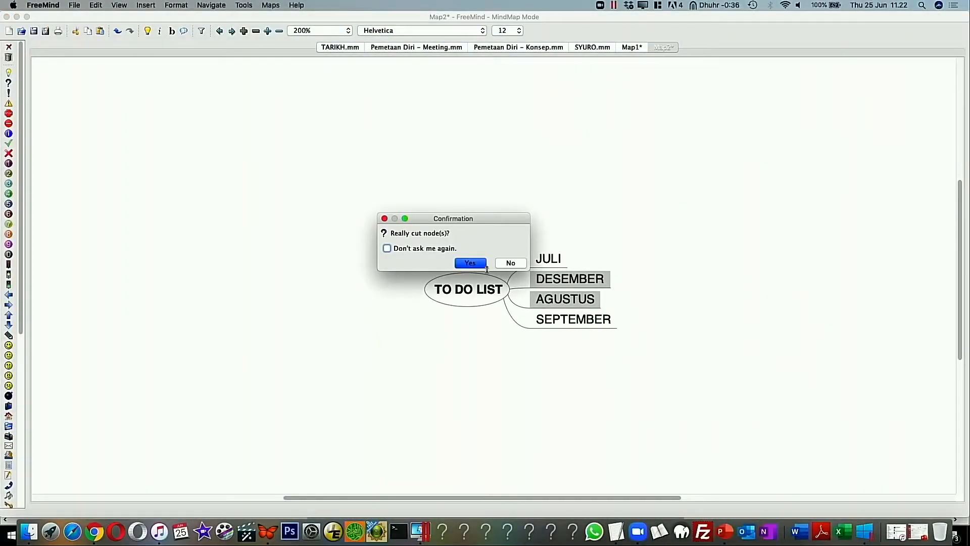
click(470, 263)
Insert a sibling node named AGUSTUS between JULI and SEPTEMBER.
click(542, 286)
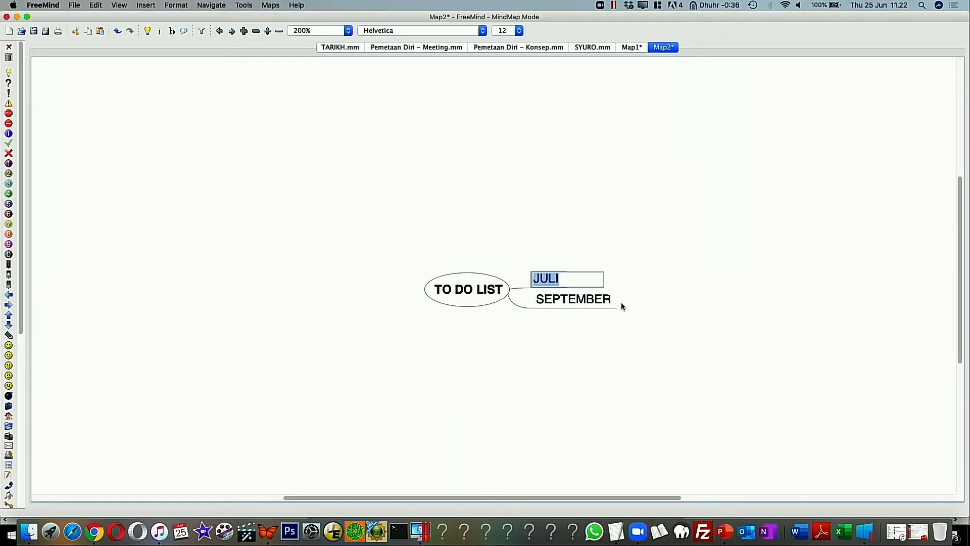
key(Return)
text(AGUSTU)
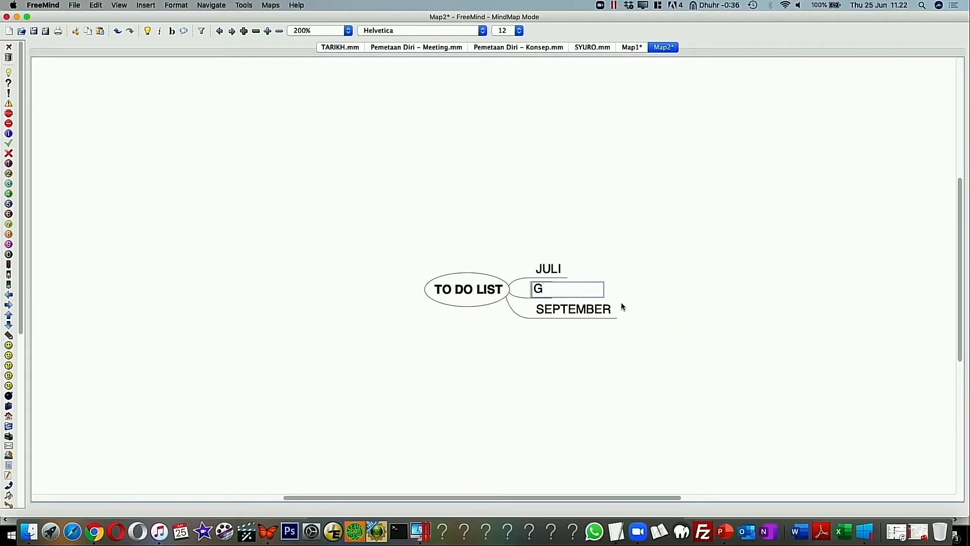
text(S)
key(Return)
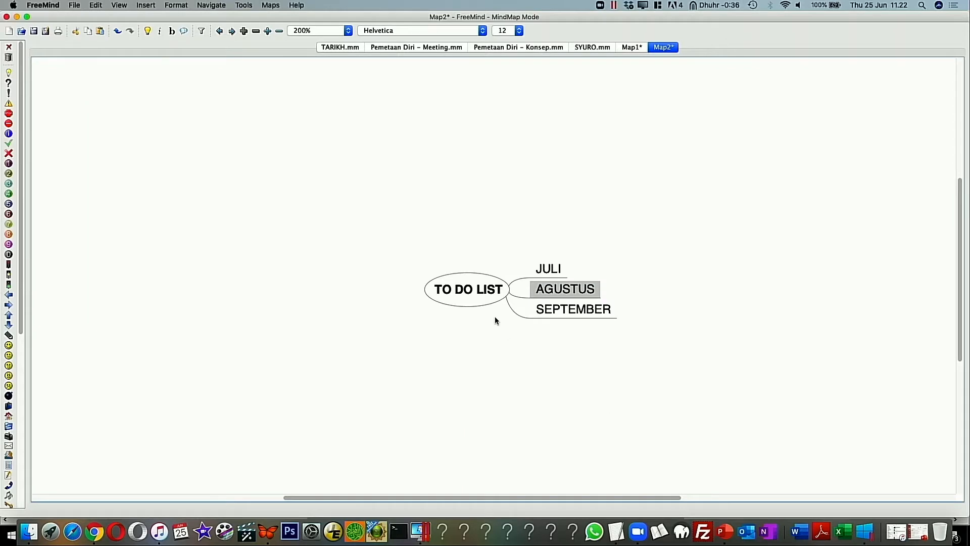
click(483, 292)
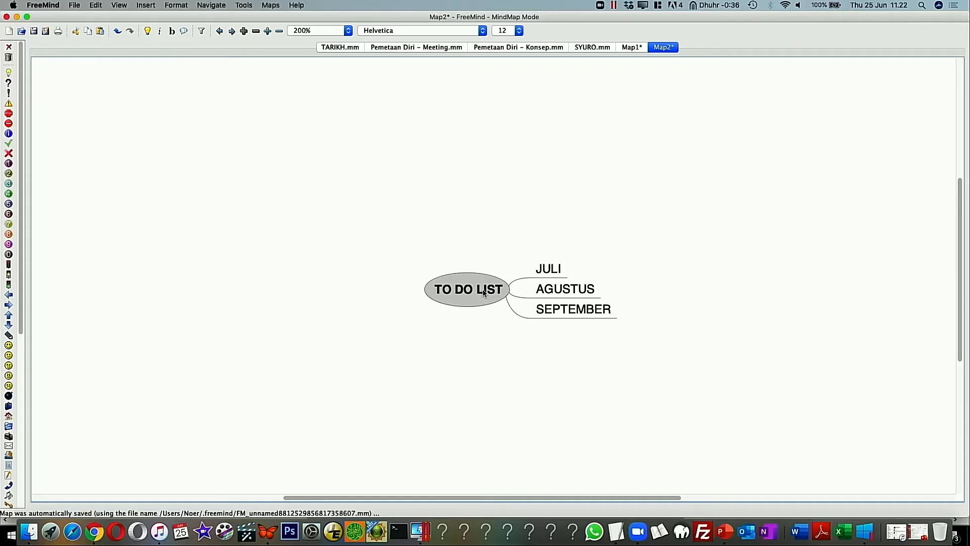
right_click(484, 293)
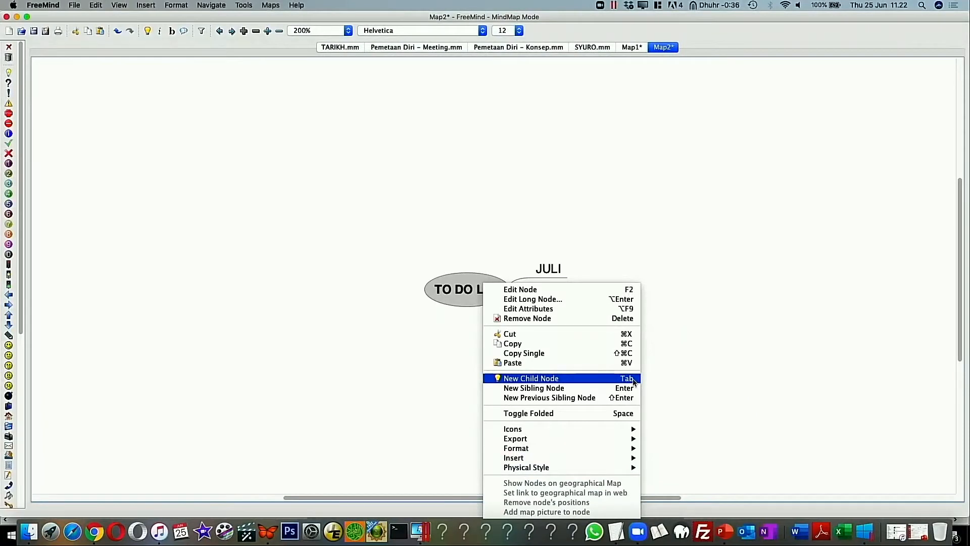
click(701, 362)
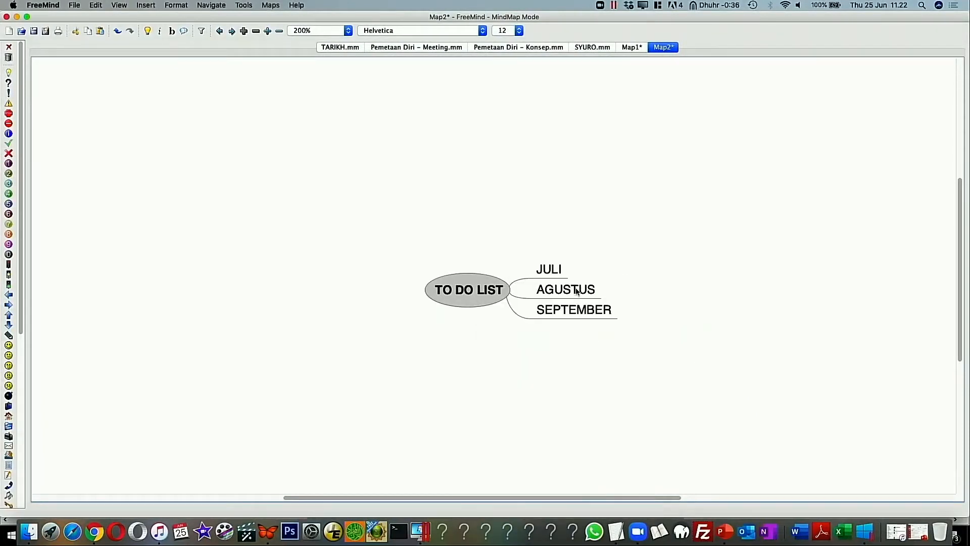
click(551, 273)
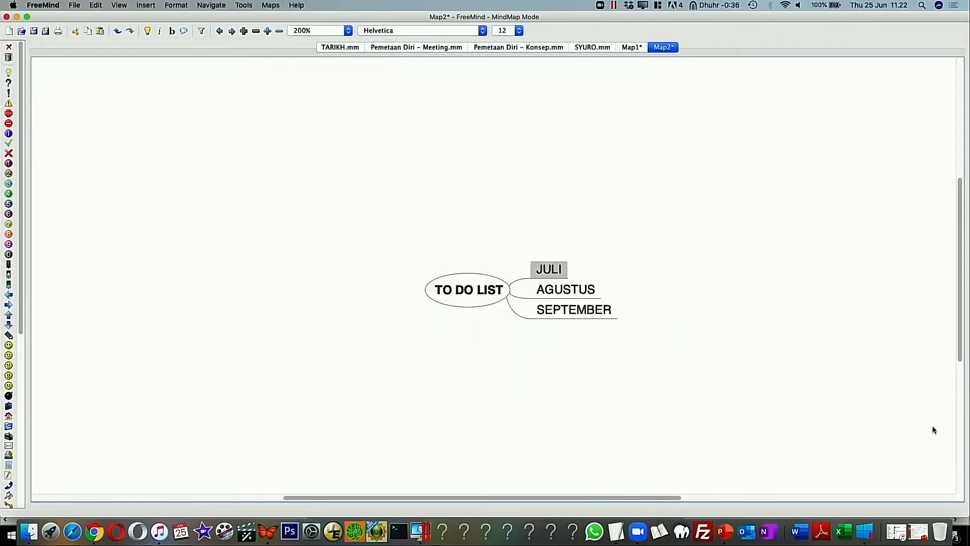
key(Tab)
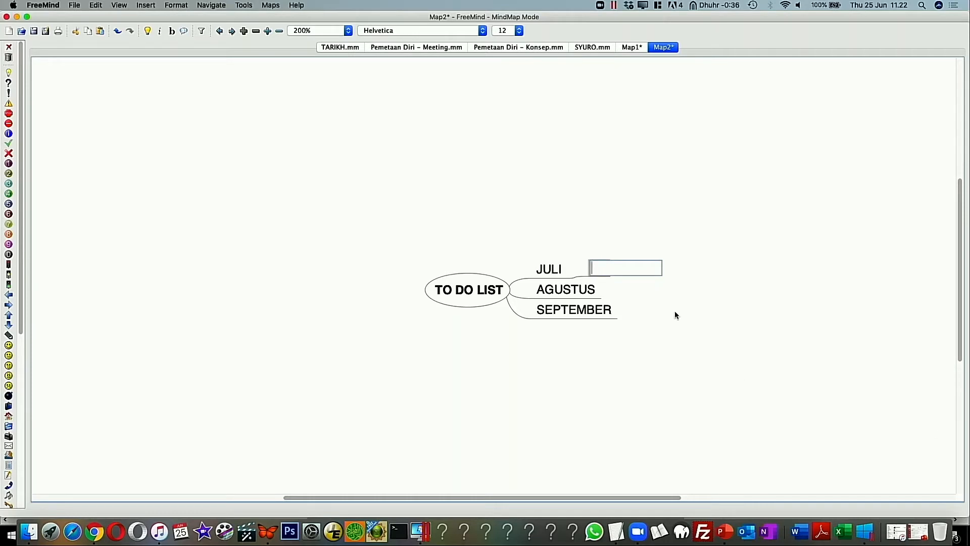
key(Escape)
Add two child nodes beneath JULI, named Minggu 1 and Minggu 2.
right_click(562, 272)
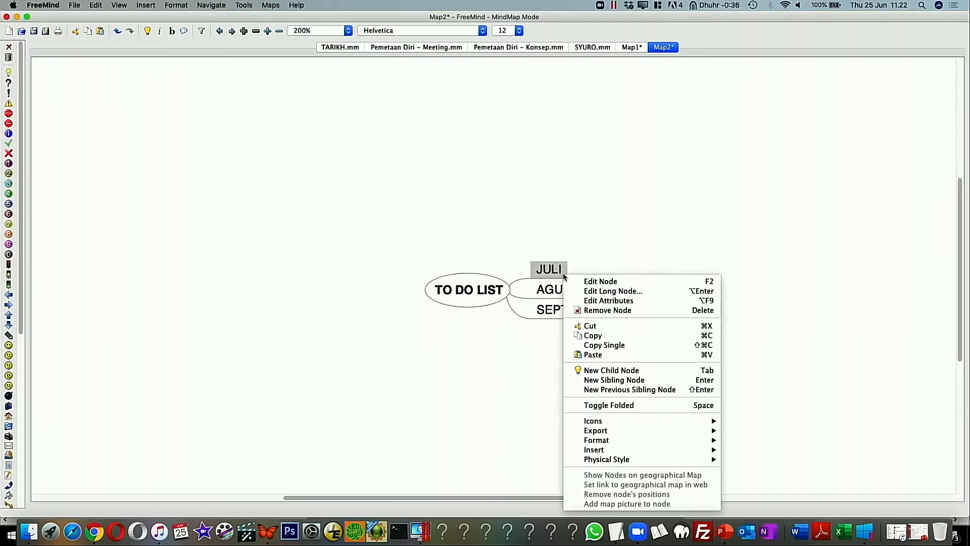
click(669, 373)
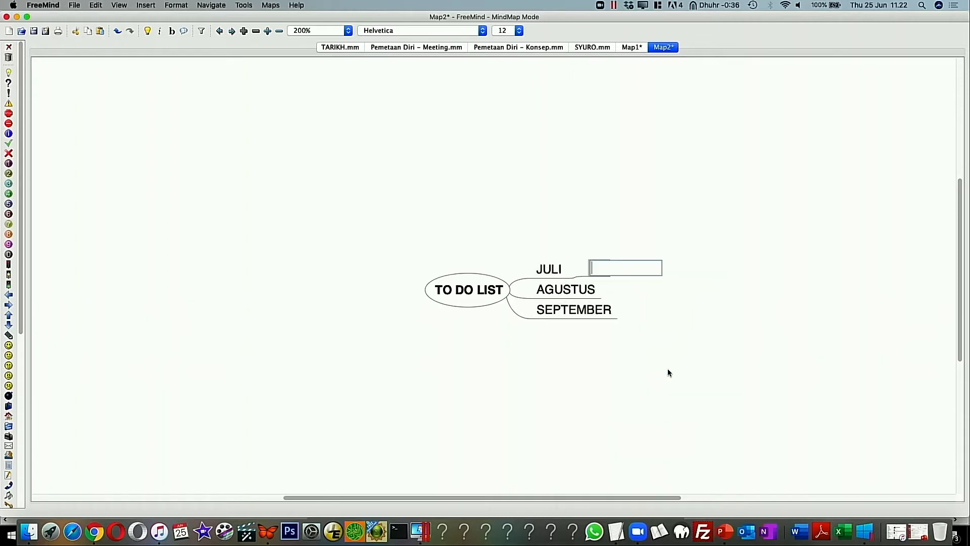
text(W)
key(BackSpace)
text(Minggu 1)
key(Return)
key(Return)
text(Minggu 2)
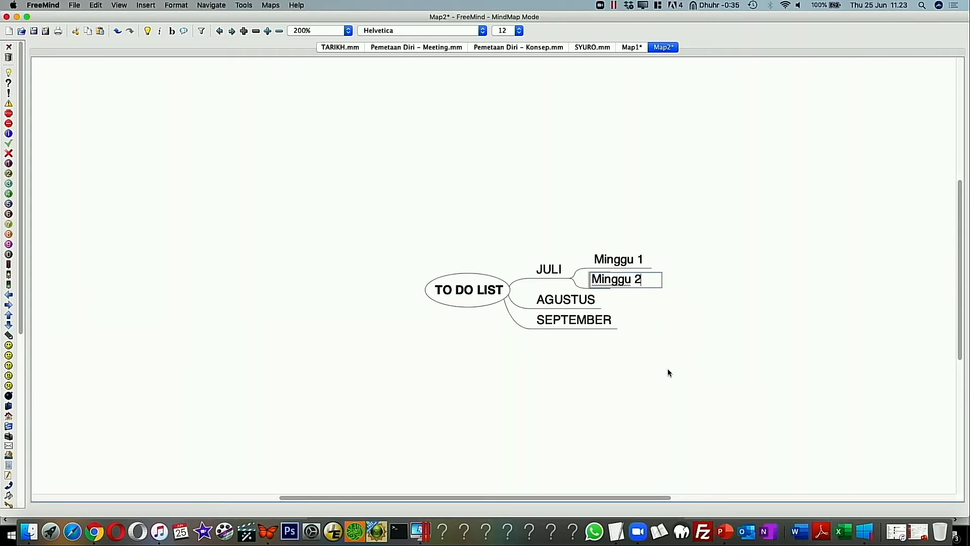
key(Return)
Add two more sibling nodes below Minggu 2 in the JULI branch, named Minggu 3 and Minggu 4.
key(Return)
text(Minggu 3)
key(Return)
key(Return)
text(Minggu 4)
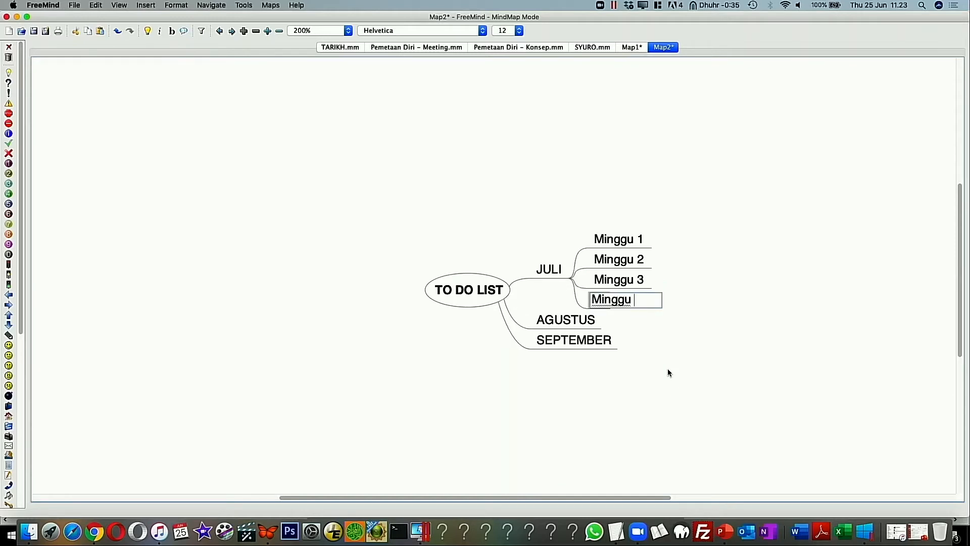
key(Return)
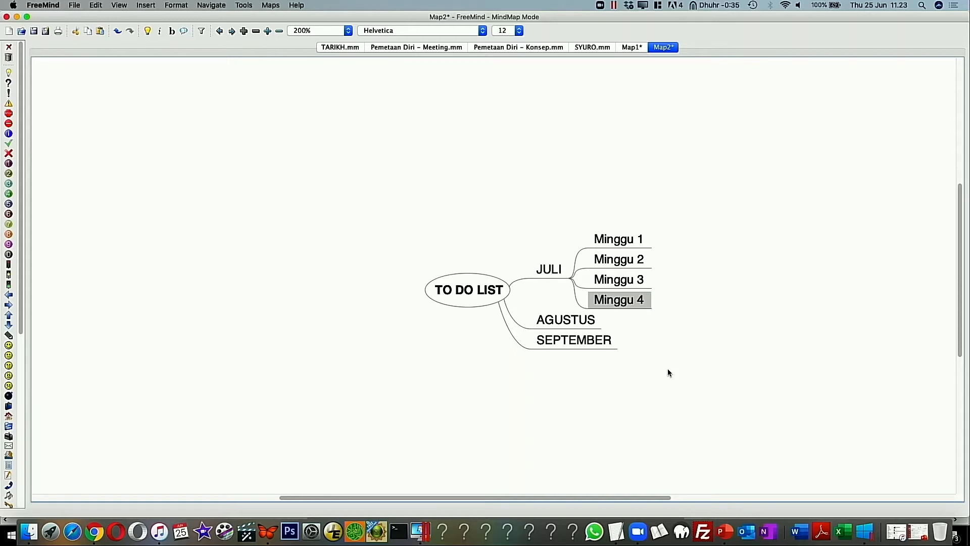
Add two child nodes beneath Minggu 1, named Senin and Selasa.
click(626, 246)
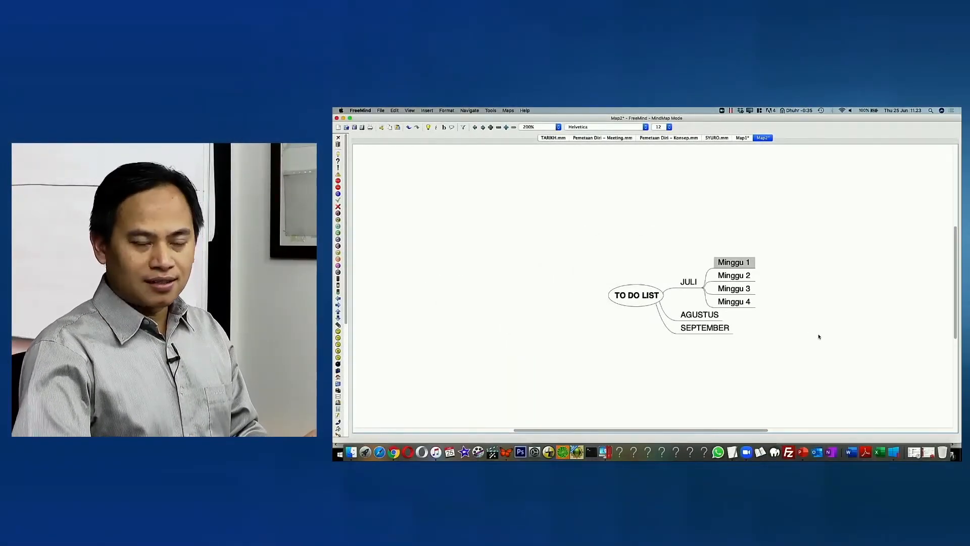
key(Tab)
text(Senin)
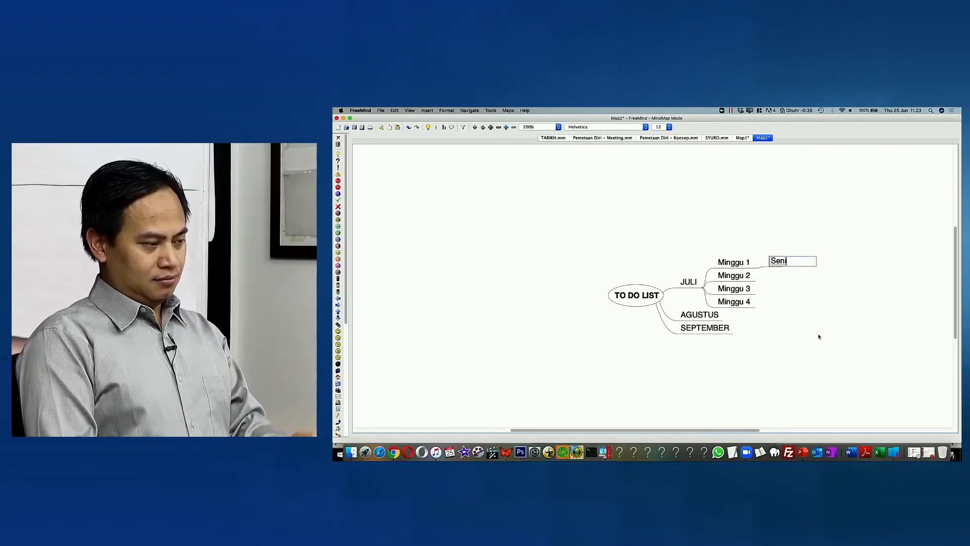
key(Return)
key(Return)
text(Selasa)
key(Return)
Add sibling nodes below Selasa, named Rabu, Kamis and Jumat.
key(Return)
text(Rabu)
key(Return)
key(Return)
text(Kamis)
key(Return)
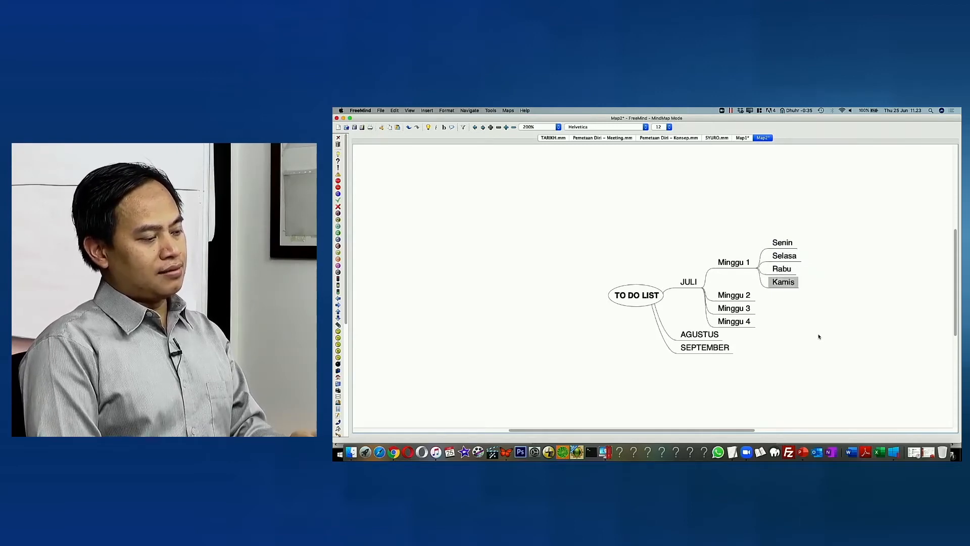
key(Return)
text(Jumat)
key(Return)
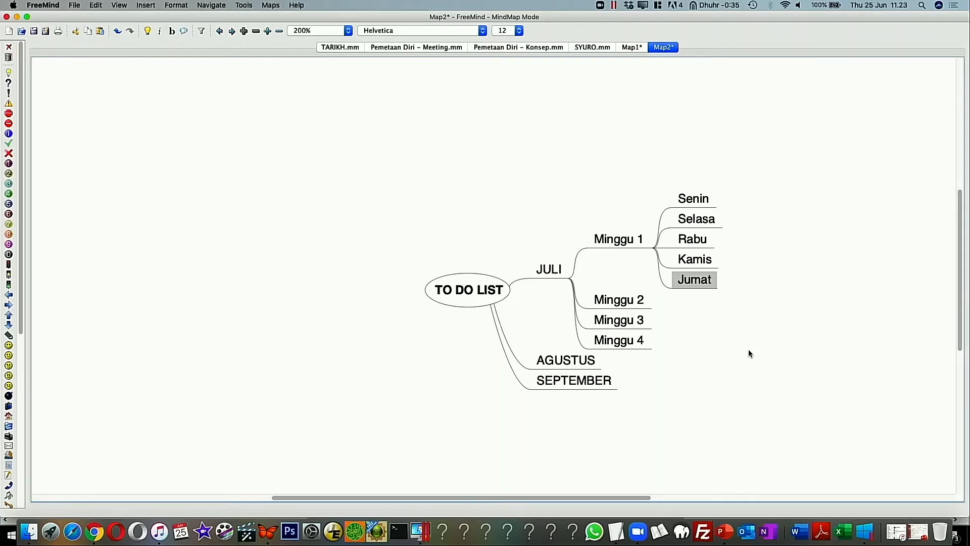
key(Left)
key(Down)
key(Down)
key(Down)
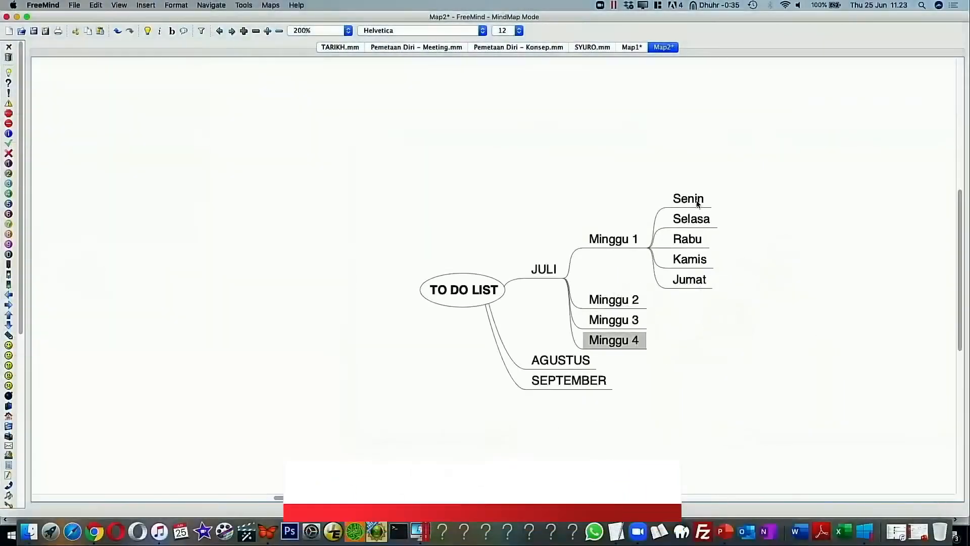
Try to copy the five day nodes beneath Minggu 1 together.
click(784, 240)
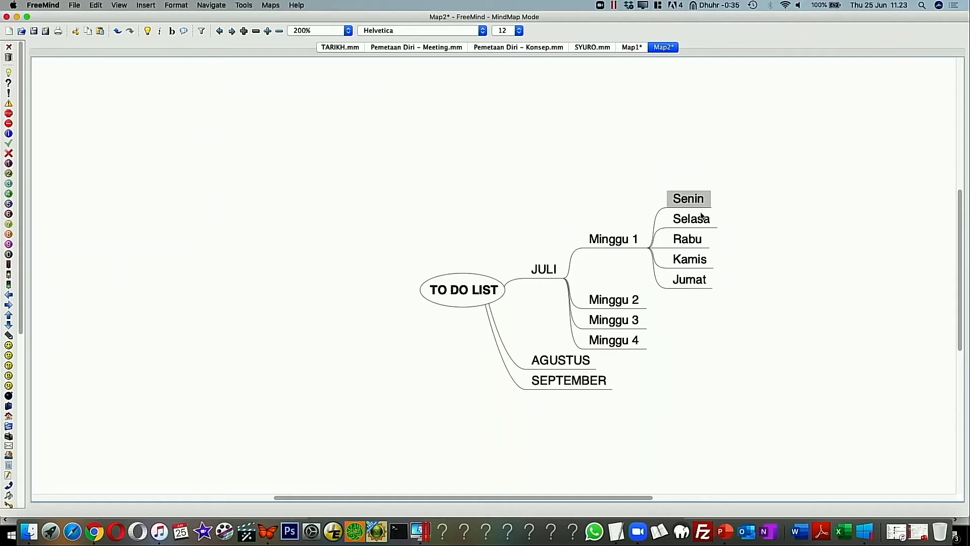
shift+click(693, 284)
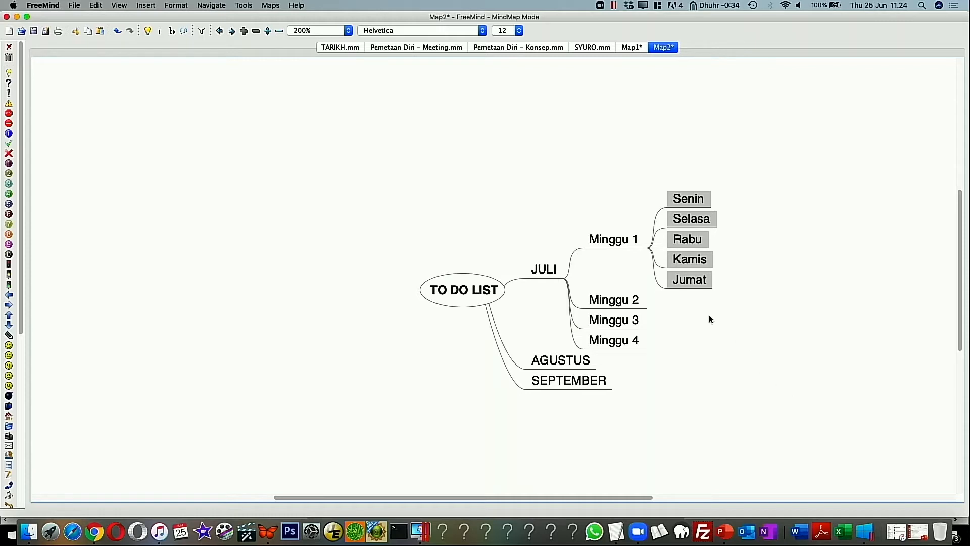
right_click(692, 285)
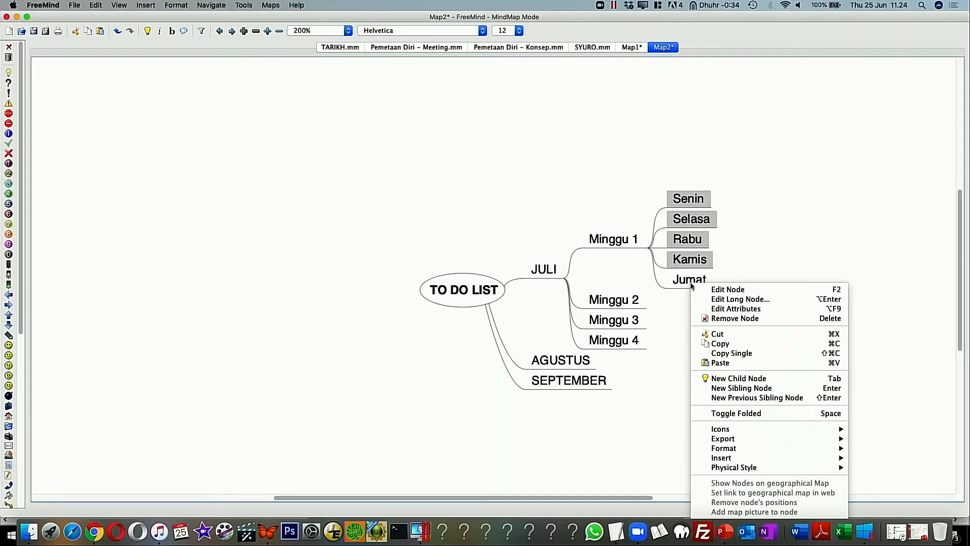
click(752, 344)
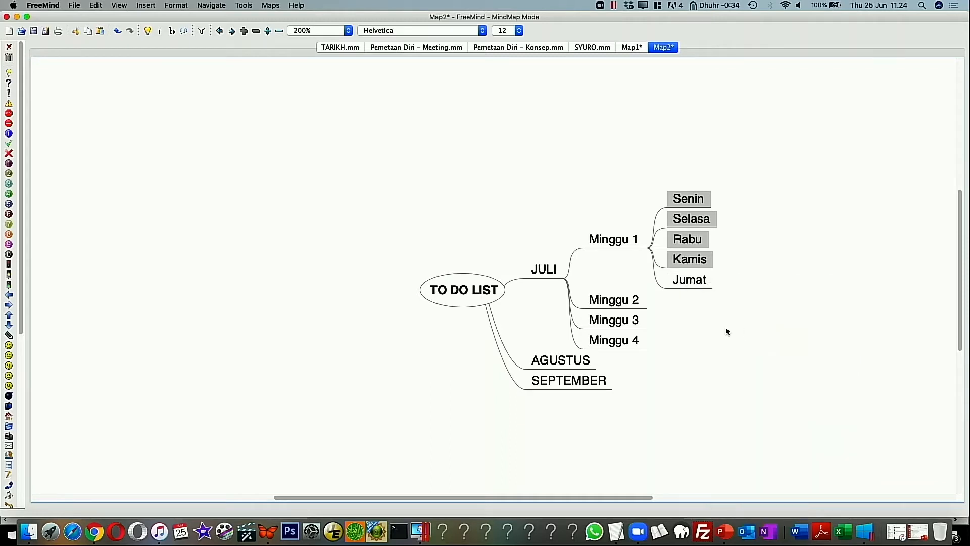
Copy the Senin to Jumat nodes of Minggu 1 and paste them as children of Minggu 2.
scroll(705, 301, up, 1)
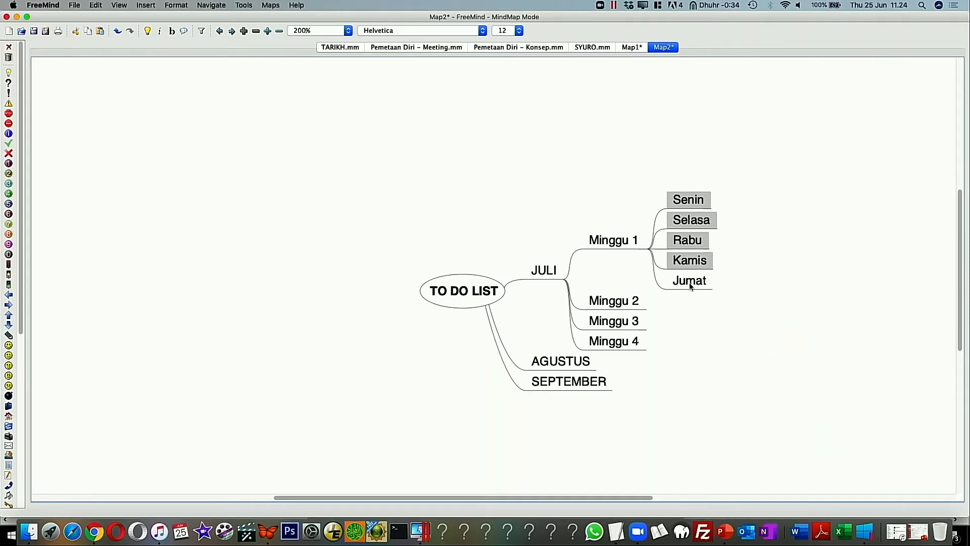
click(690, 285)
click(692, 200)
shift+click(693, 286)
click(635, 307)
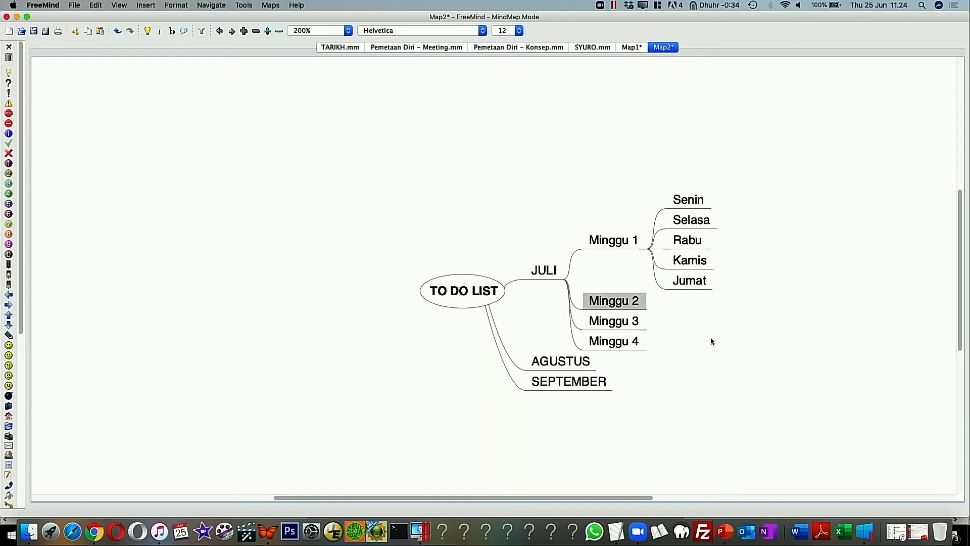
key(super+v)
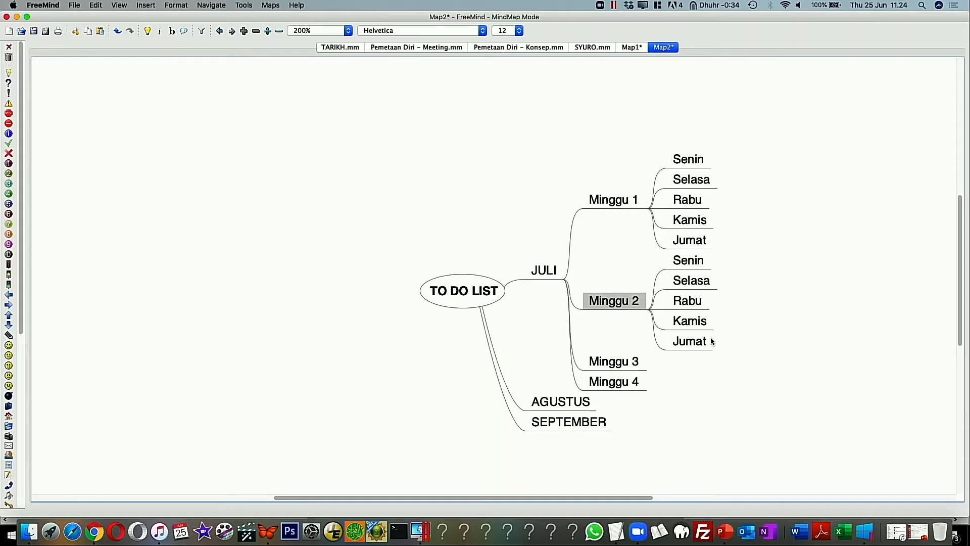
Paste the copied Senin to Jumat nodes beneath both Minggu 3 and Minggu 4.
click(631, 364)
key(super+v)
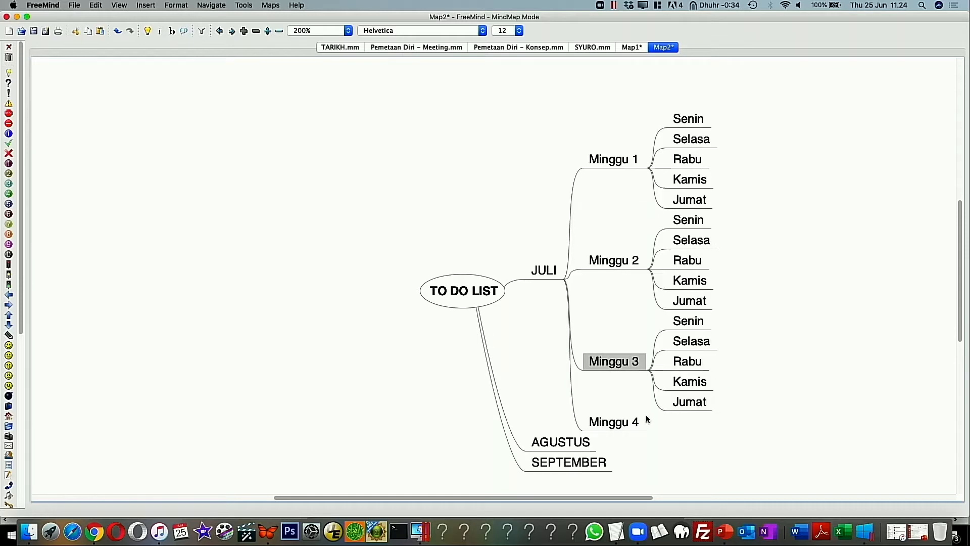
click(634, 423)
key(super+v)
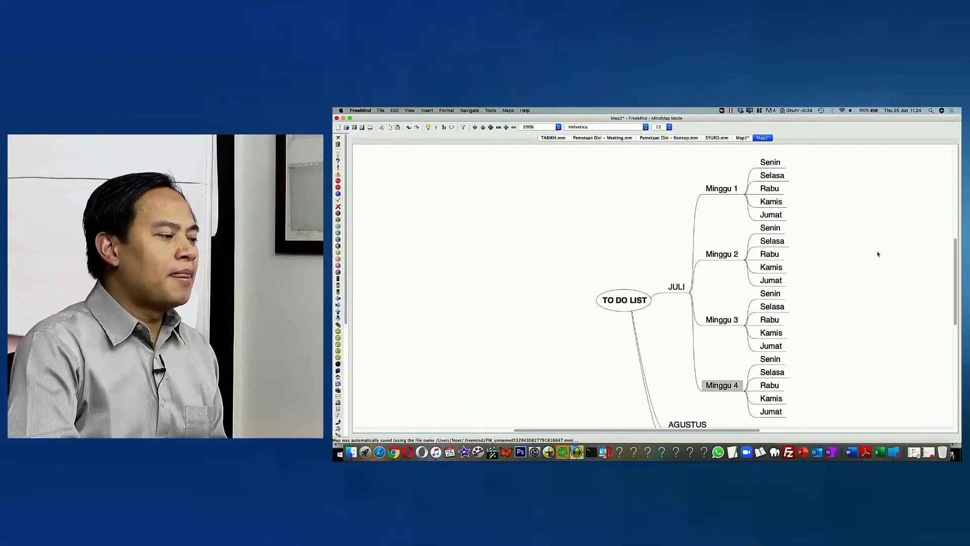
Fold the Minggu 2 branch and unfold it again.
drag(878, 255, 875, 262)
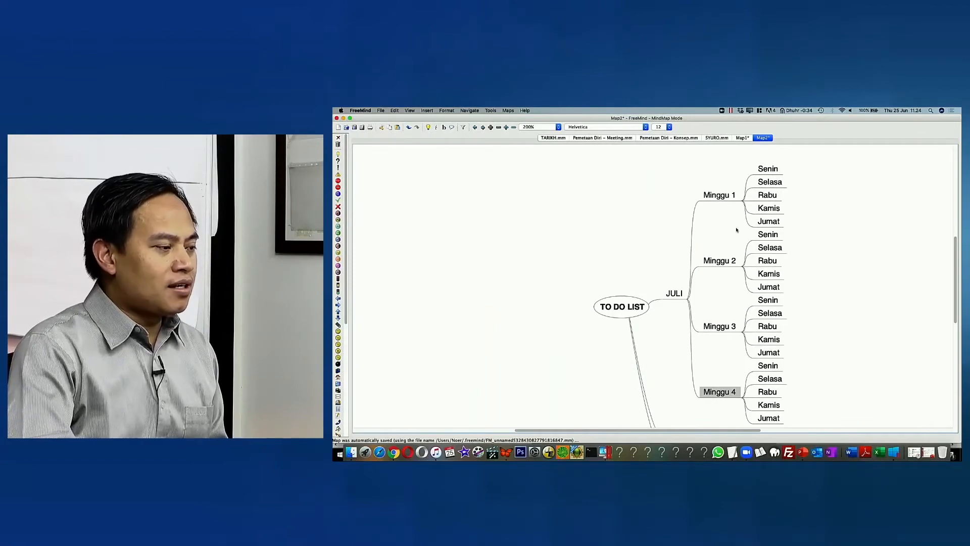
drag(854, 372, 800, 333)
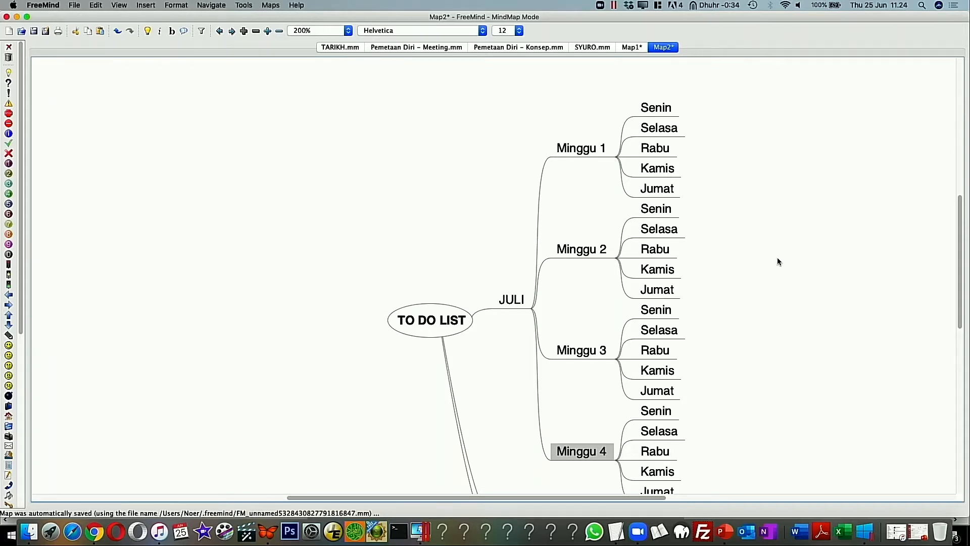
click(618, 259)
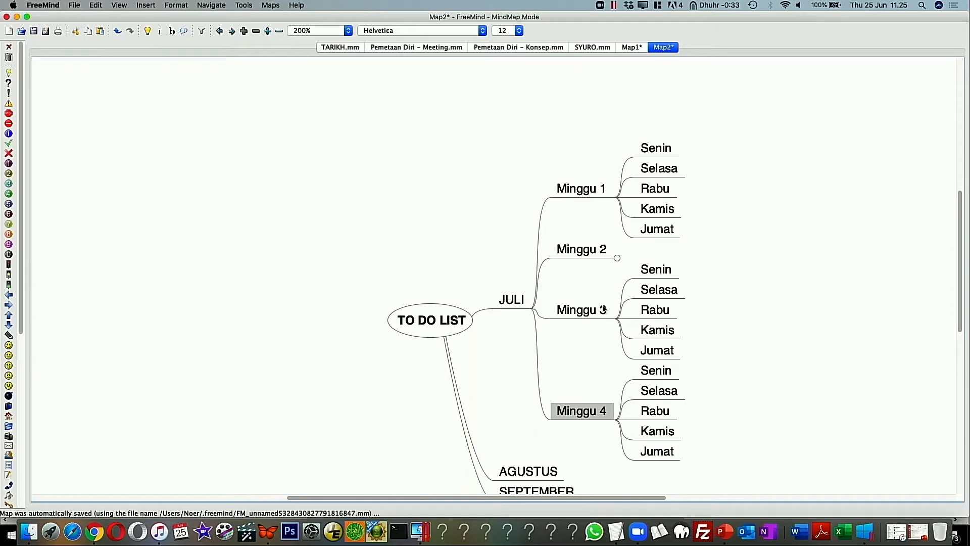
click(618, 260)
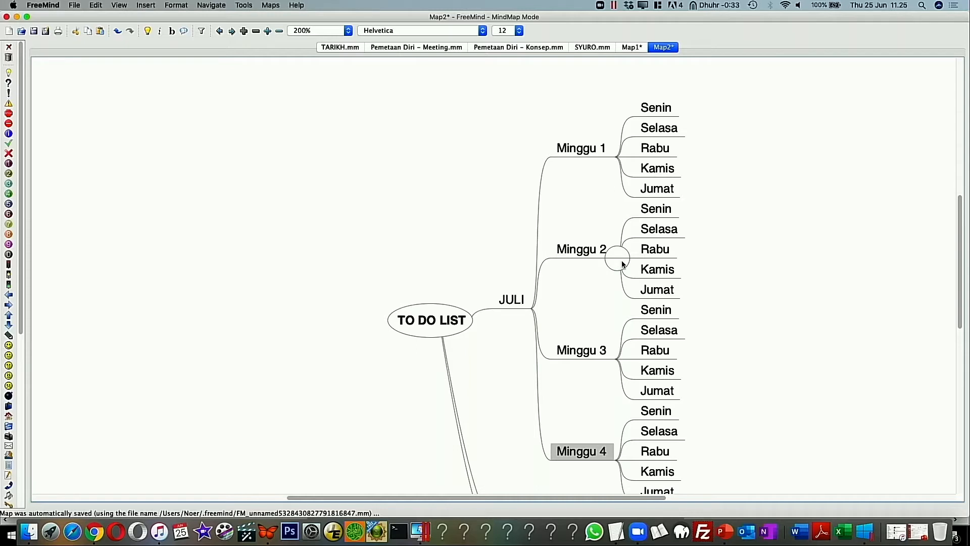
Fold the day nodes of all four Minggu branches beneath JULI.
click(622, 260)
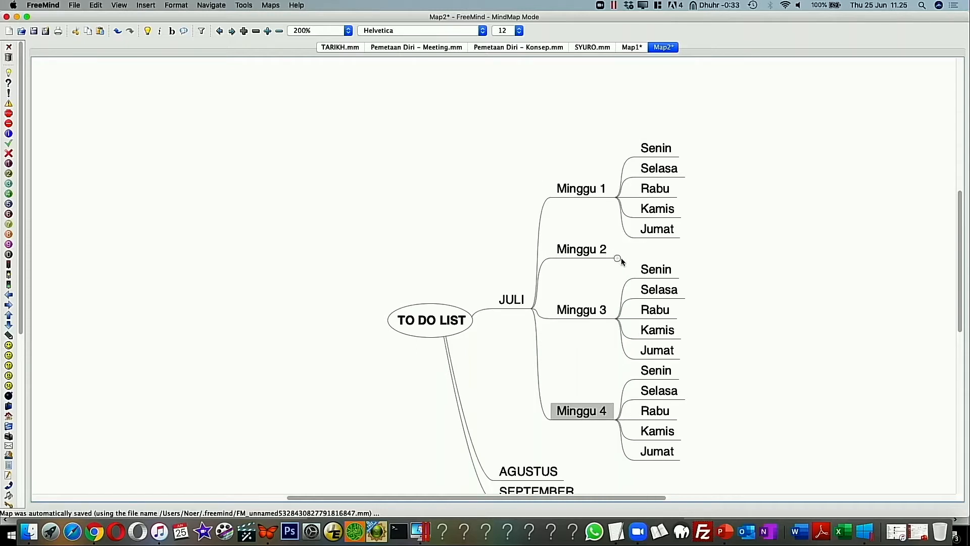
click(618, 317)
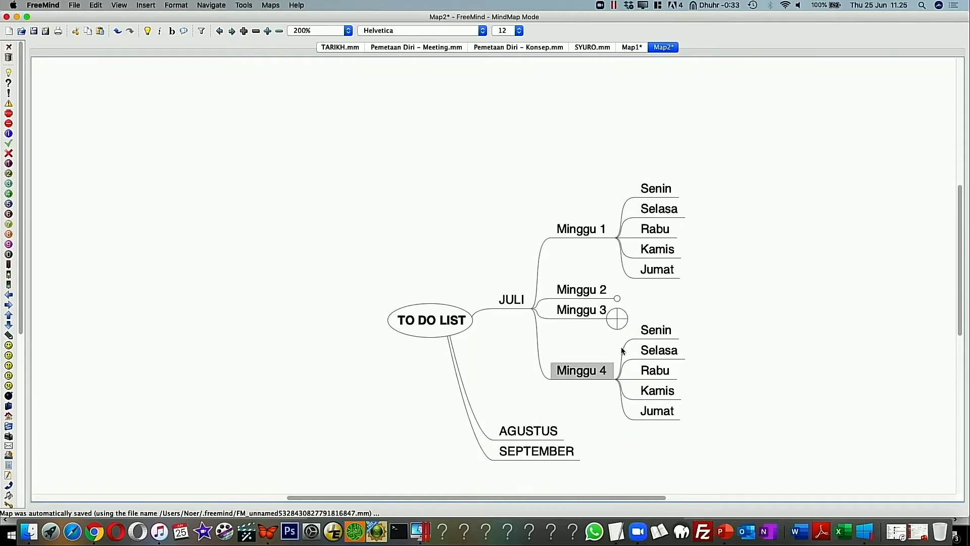
click(615, 376)
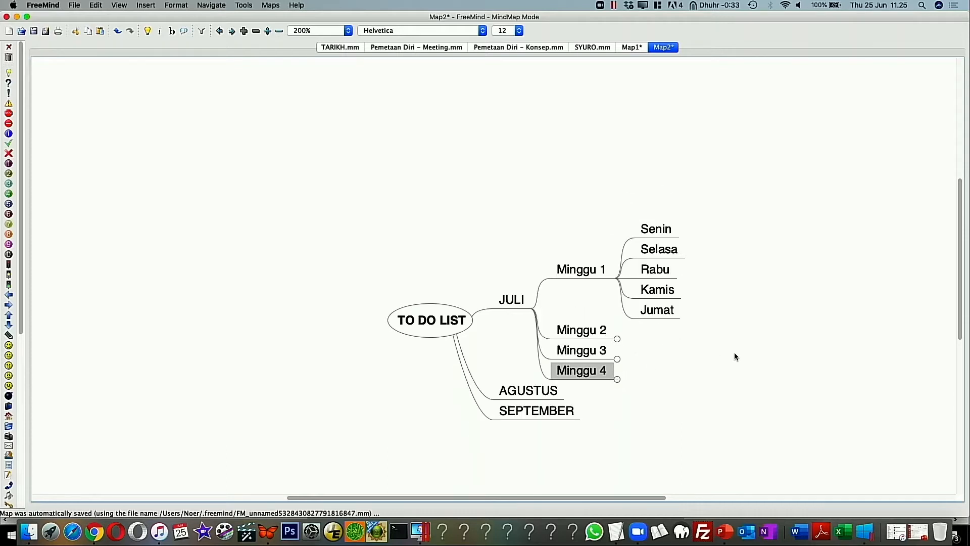
click(619, 278)
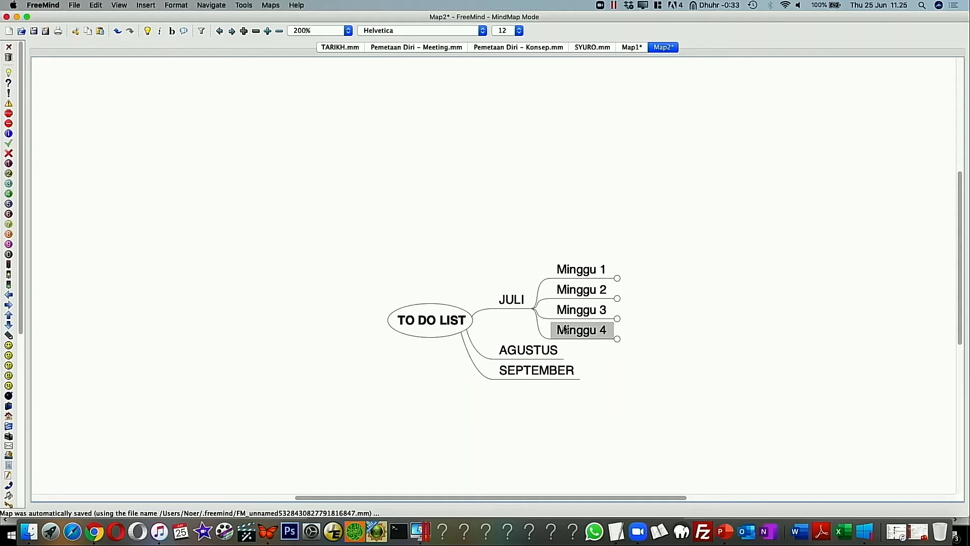
Copy the Minggu 1 to Minggu 4 nodes of JULI and paste them beneath both AGUSTUS and SEPTEMBER.
click(585, 277)
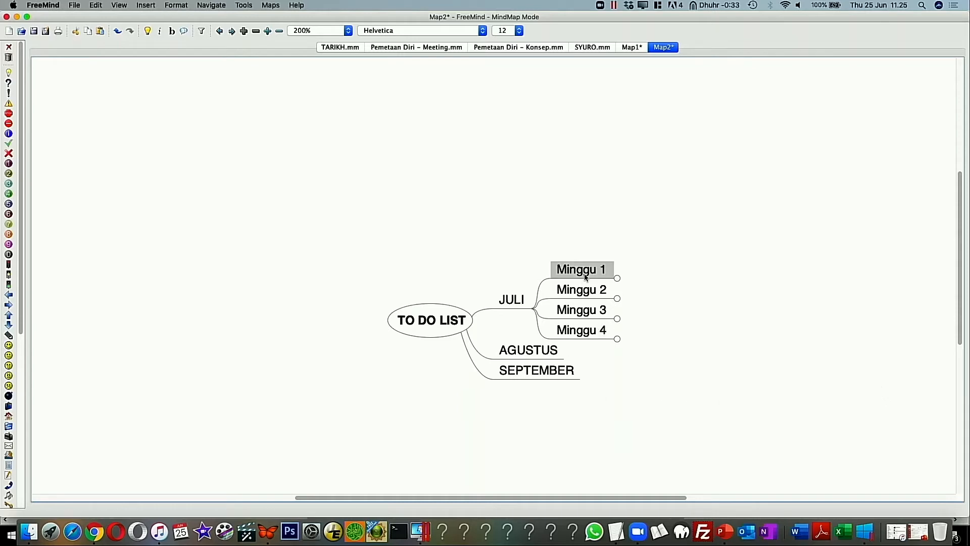
shift+click(596, 335)
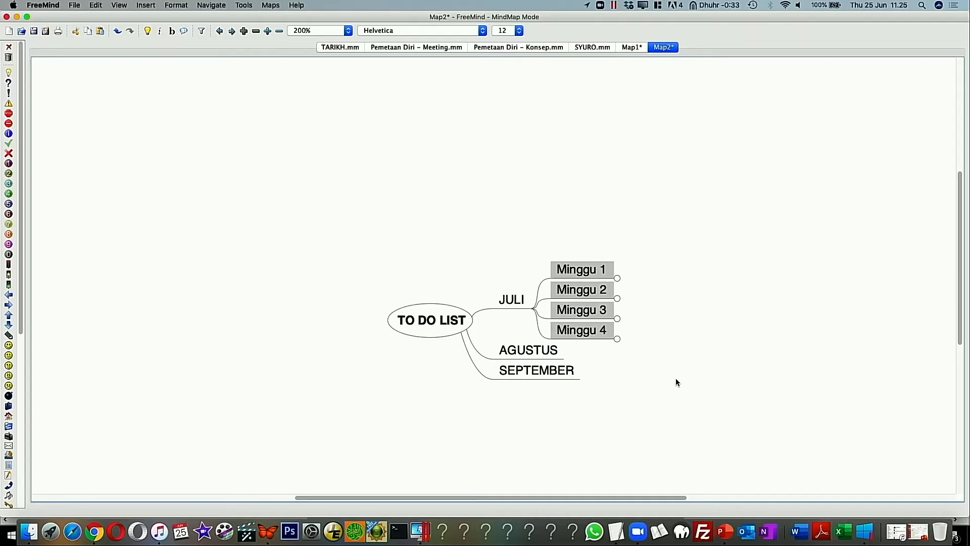
click(556, 358)
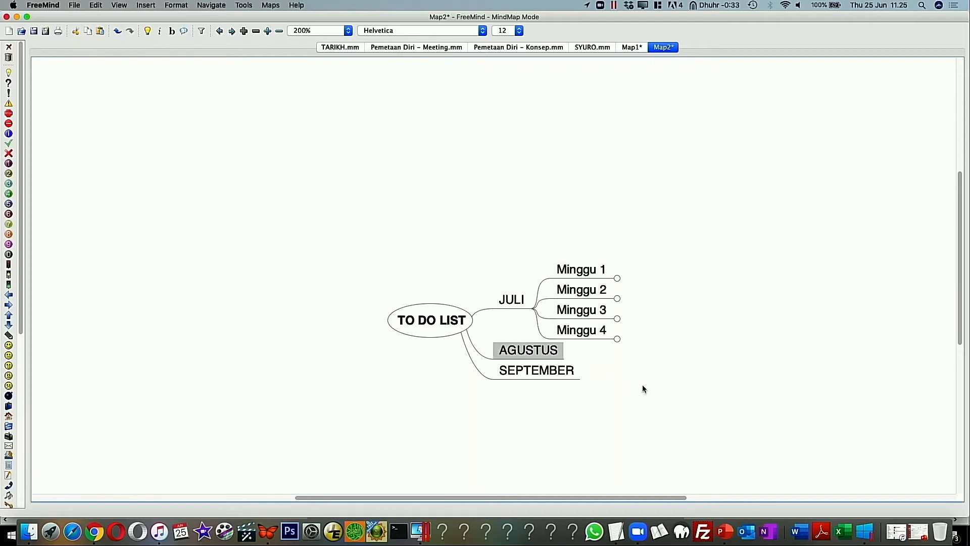
key(super+v)
click(560, 405)
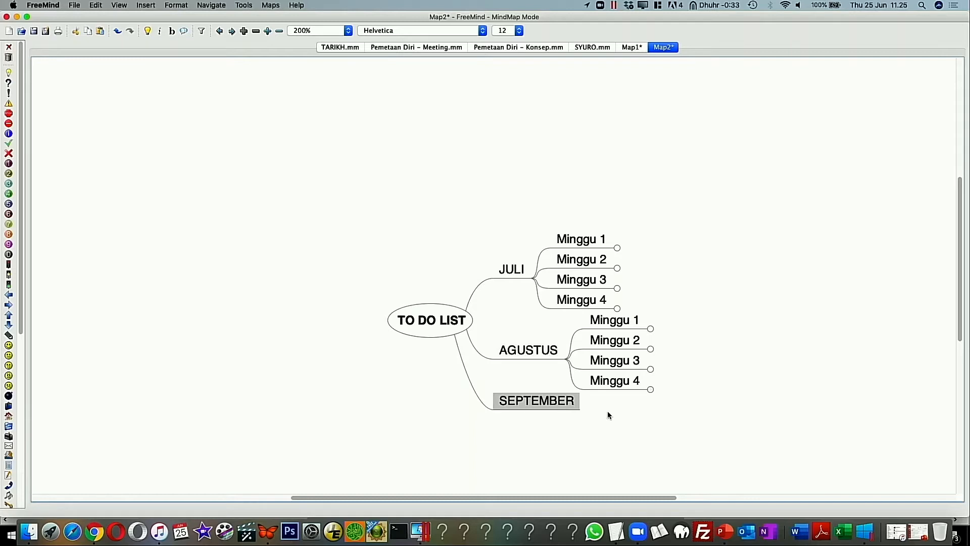
key(super+v)
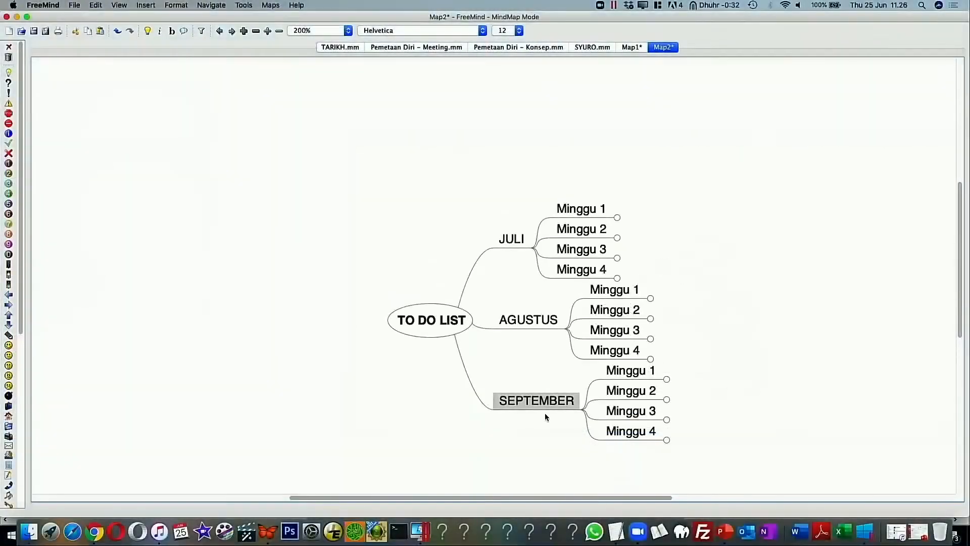
Move the SEPTEMBER branch to the left side of the TO DO LIST root node.
key(Return)
drag(495, 433, 401, 323)
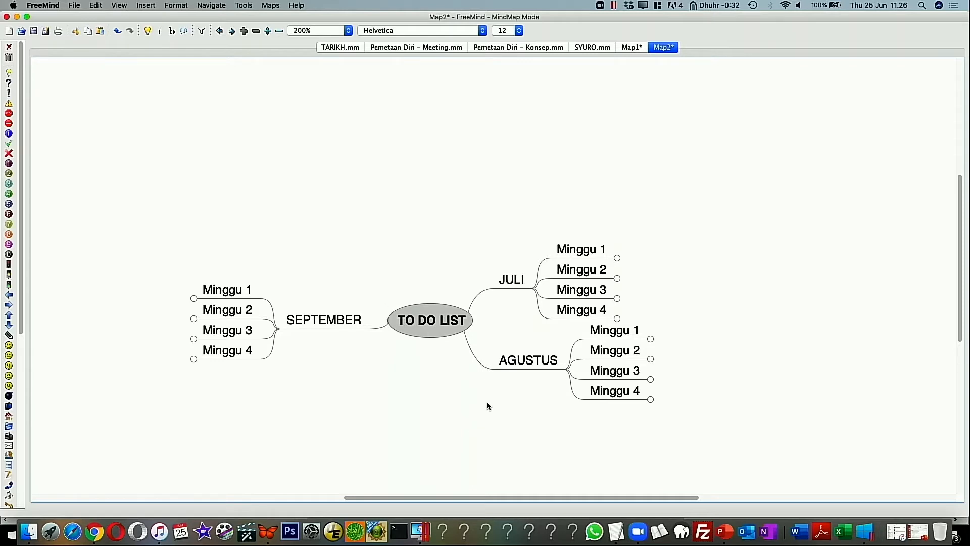
Unfold Minggu 1 of JULI and add a "Meeting Mingguan" task beneath Senin.
click(617, 258)
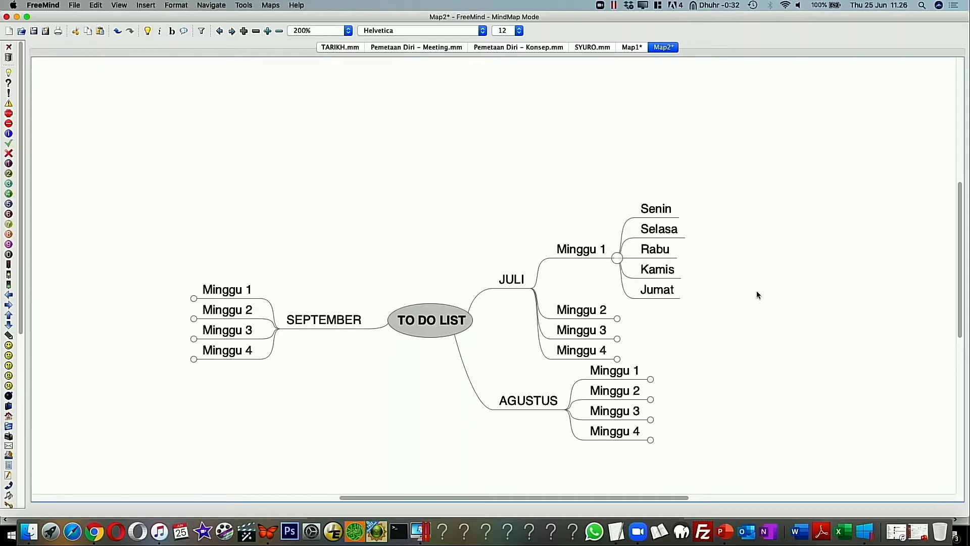
drag(757, 291, 731, 287)
double_click(647, 209)
click(888, 304)
key(Tab)
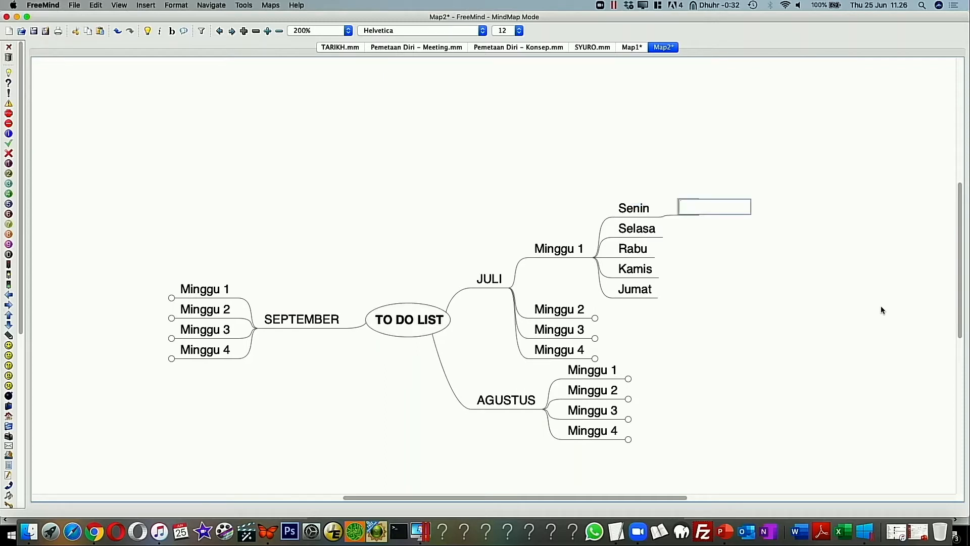
text(Meeting Mingguan)
key(Return)
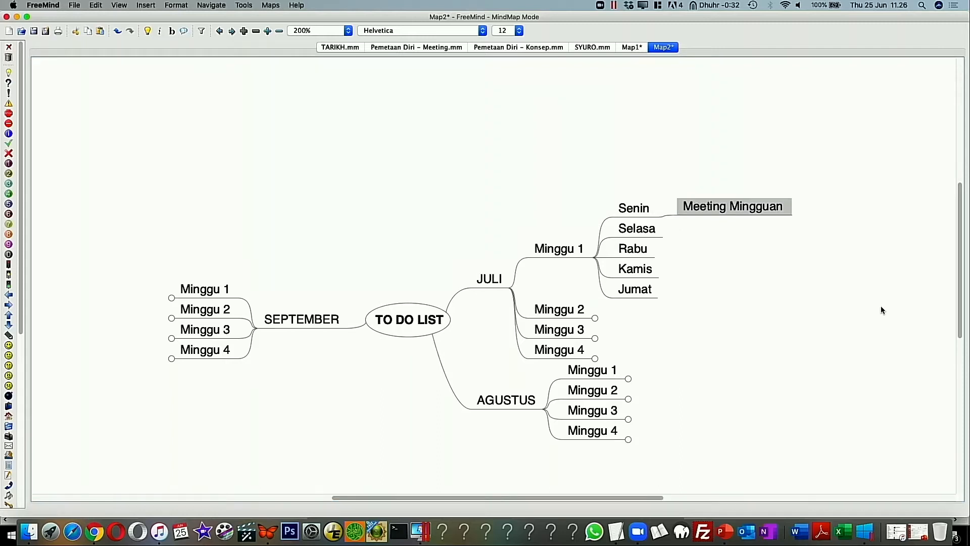
Add the tasks "Diskusi Training Klien A" and "Zoom - network perusahaan" beneath Senin, after Meeting Mingguan.
key(Return)
text(Diskus)
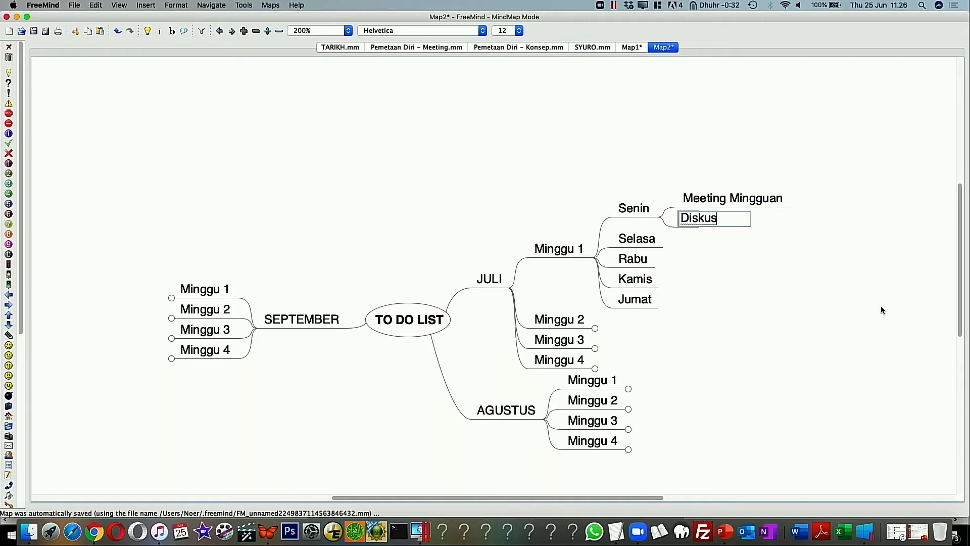
text(i Training)
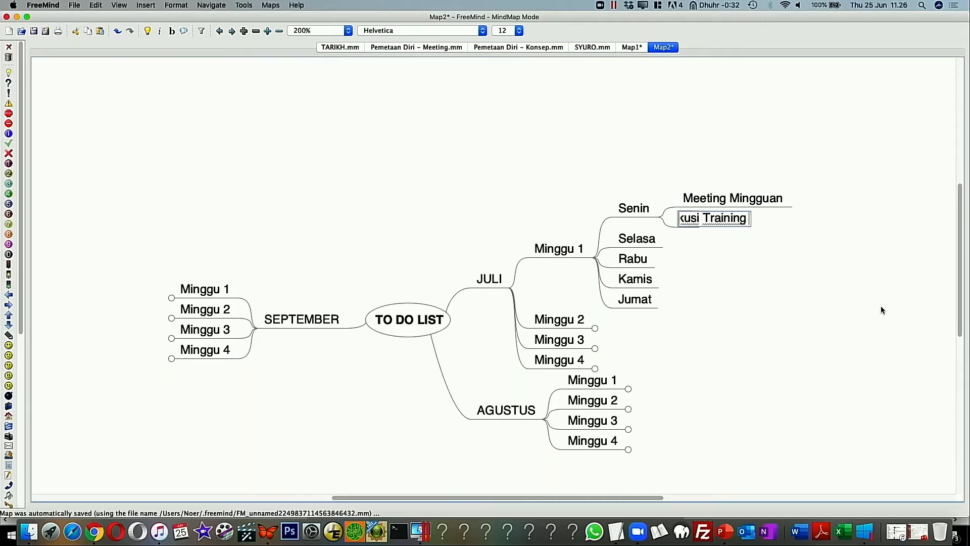
text( Klien A)
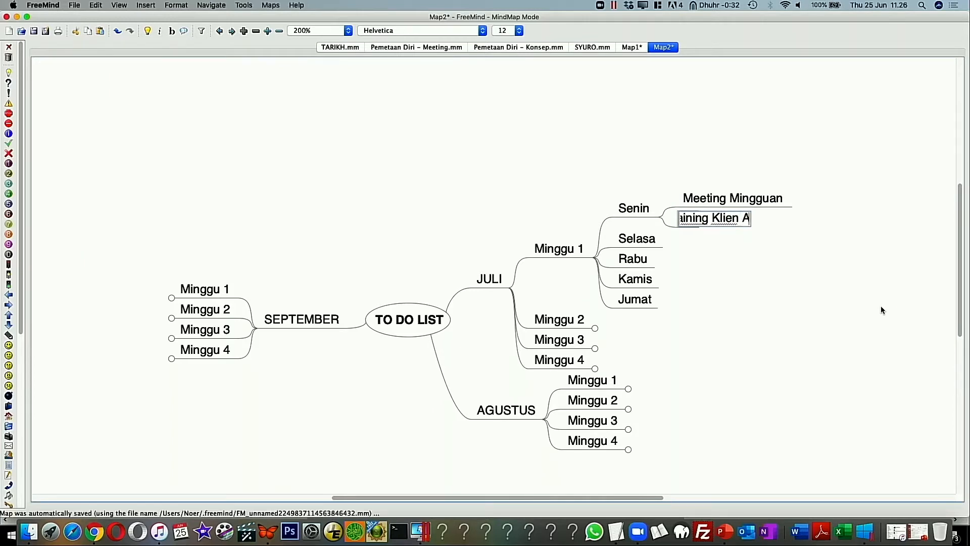
key(Return)
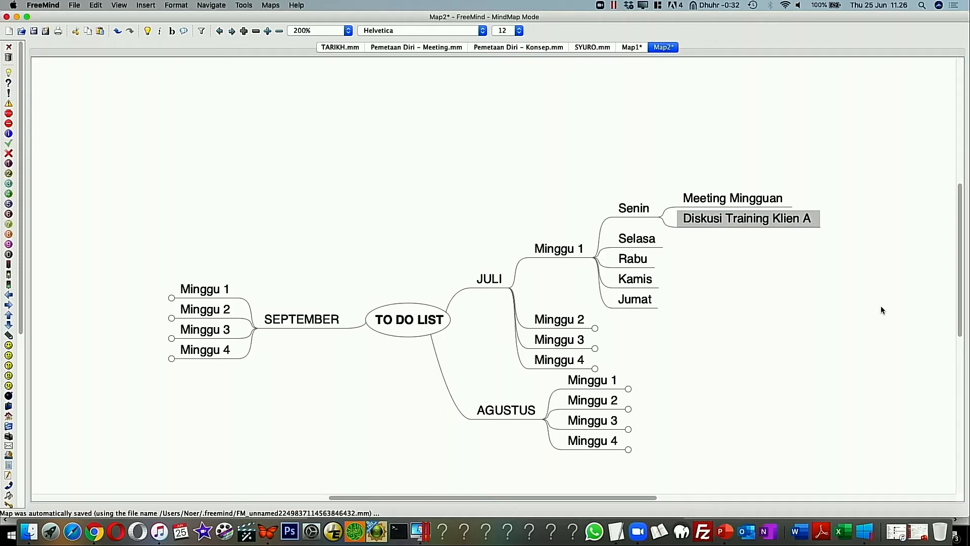
key(Return)
text(Zoom )
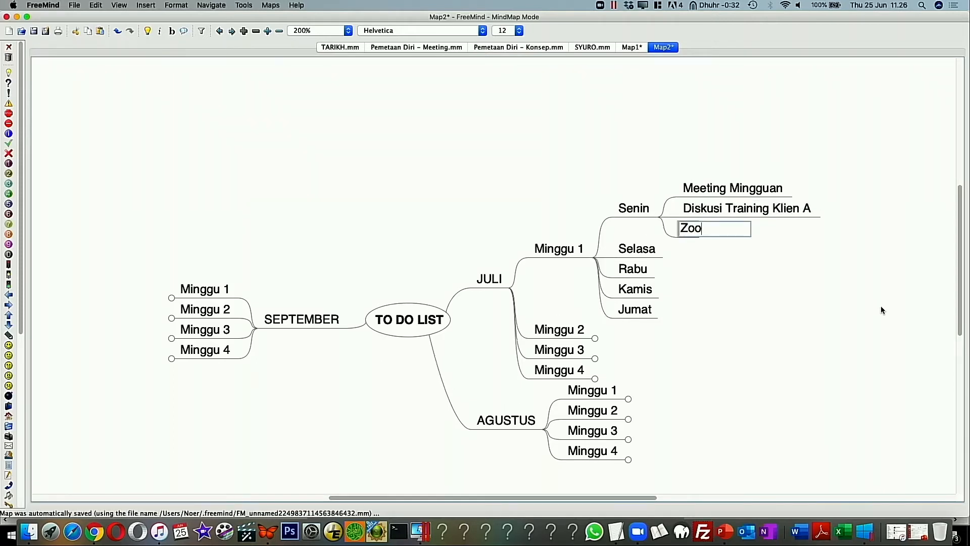
text(- network)
text( perusahaan)
key(Return)
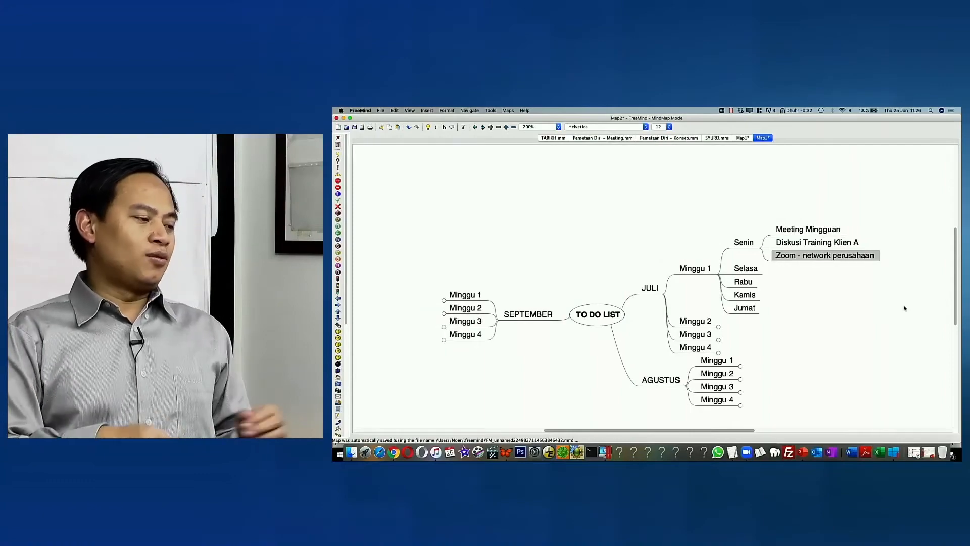
Add the tasks "Draft Training Coaching" and "Membaca Pendekatan Coaching" beneath Selasa in Minggu 1 of JULI.
key(Down)
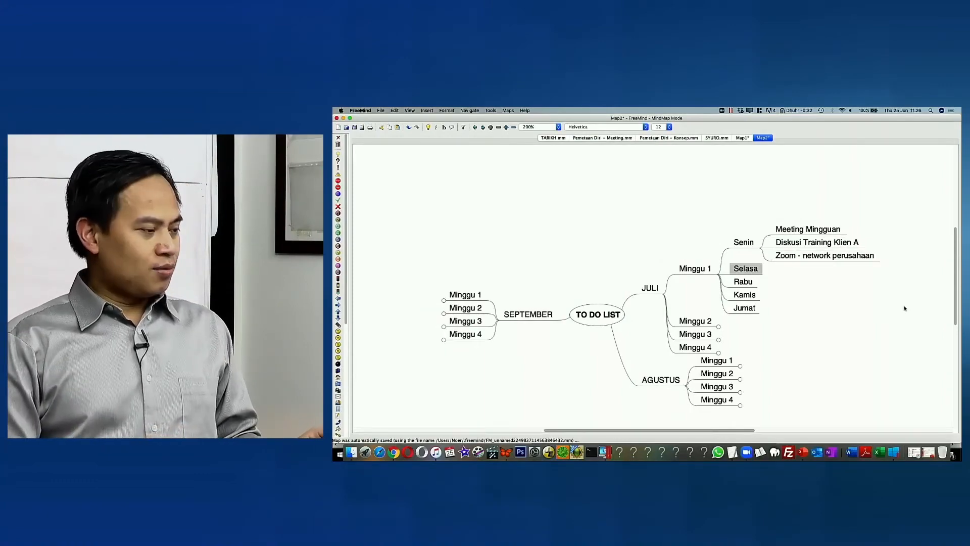
key(Tab)
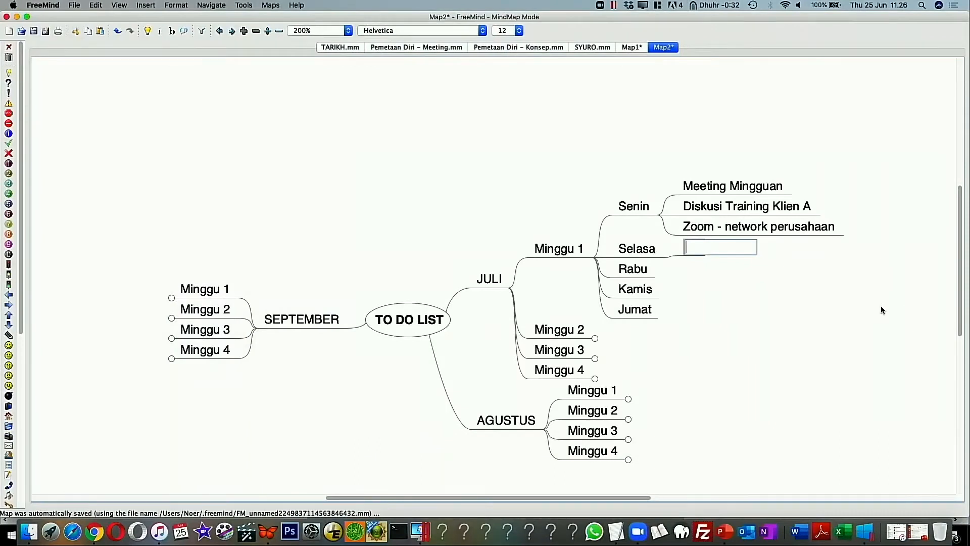
text(Draft Tra)
text(ini)
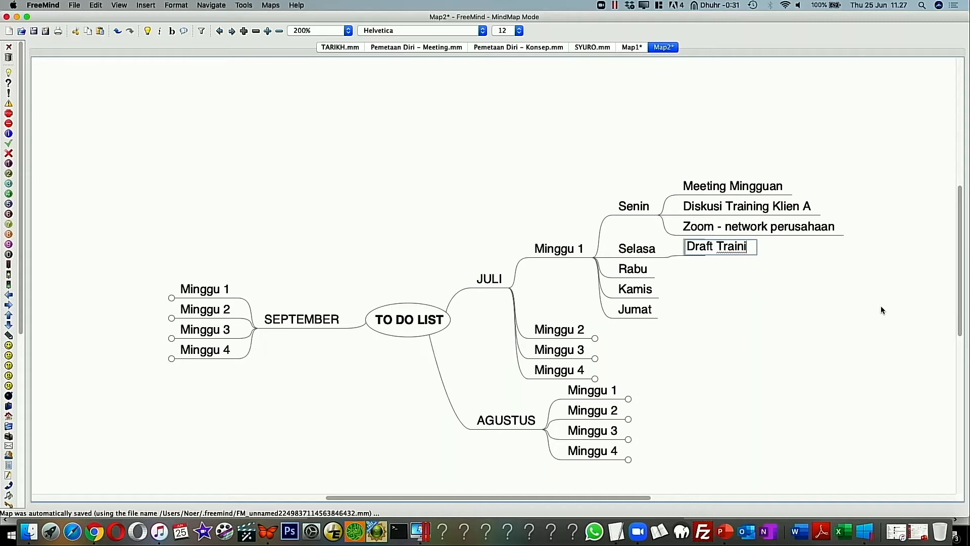
text(ng Coaching)
key(Return)
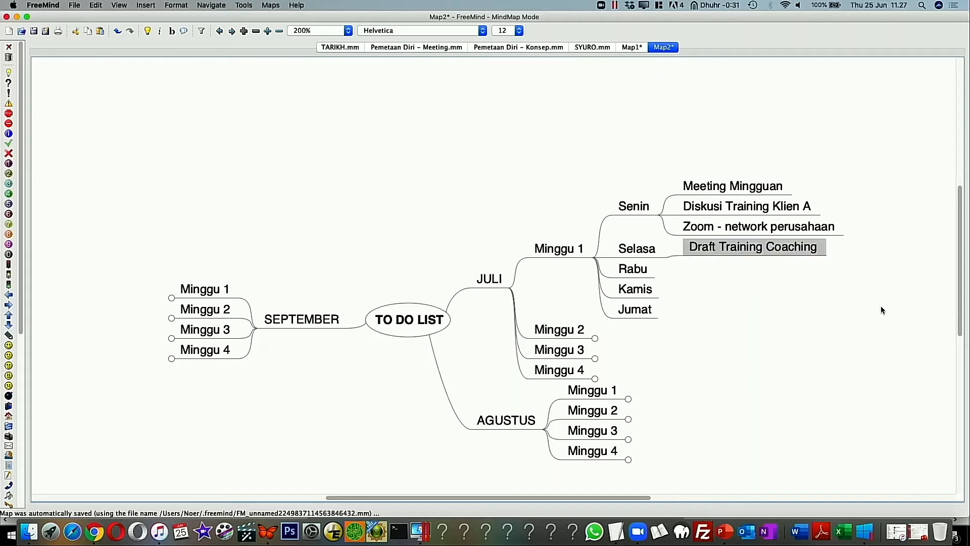
key(Return)
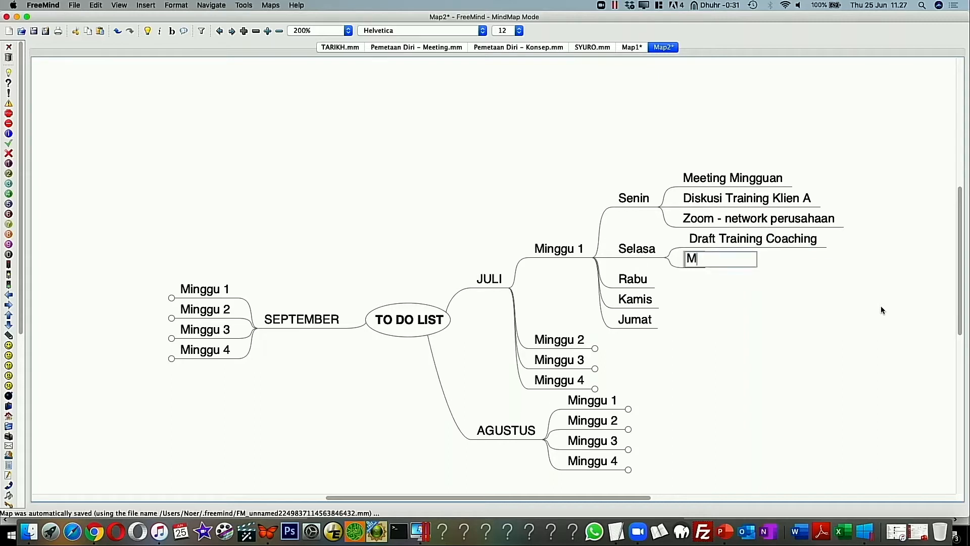
text(Membaca Pend)
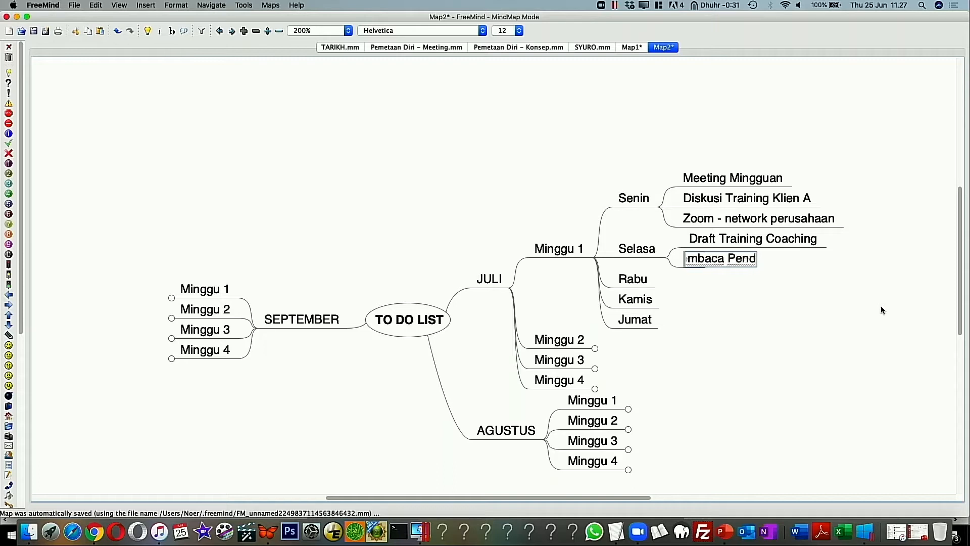
text(ekatan Coaching)
key(Return)
Add a third task "Tonton VIdeo Youtube - Coaching" beneath Selasa.
key(Return)
text(Meno)
key(BackSpace)
key(BackSpace)
key(BackSpace)
key(BackSpace)
text(Tonton VI)
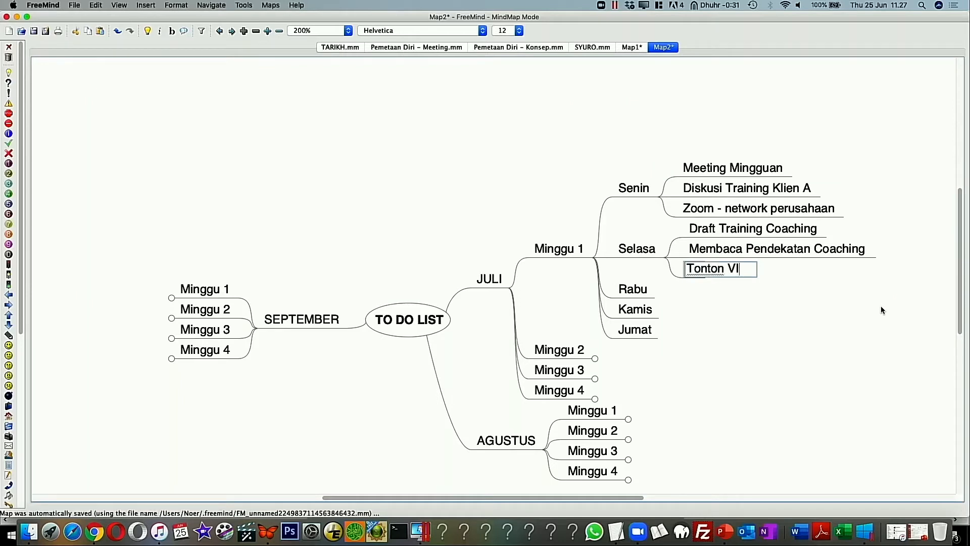
text(deo Youtube =)
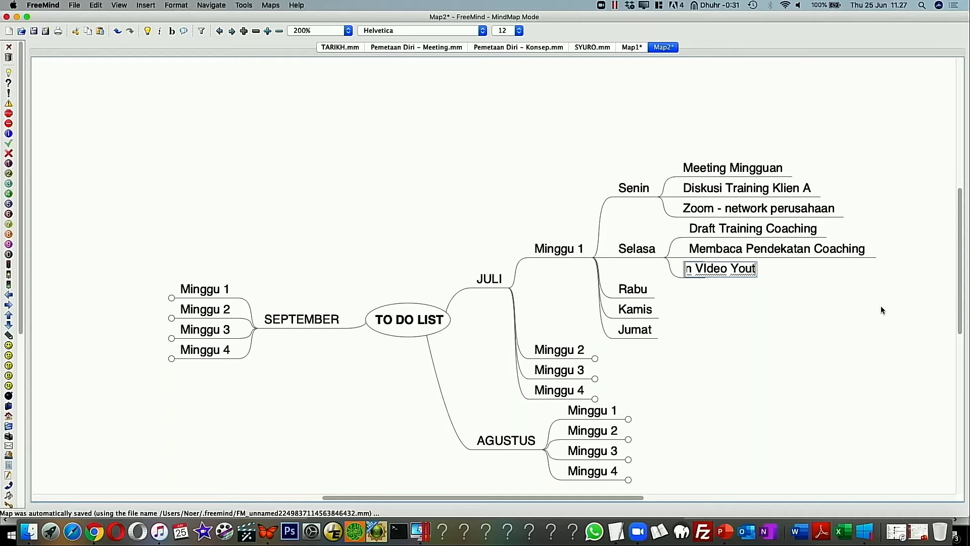
key(BackSpace)
text(- Coaching)
key(Return)
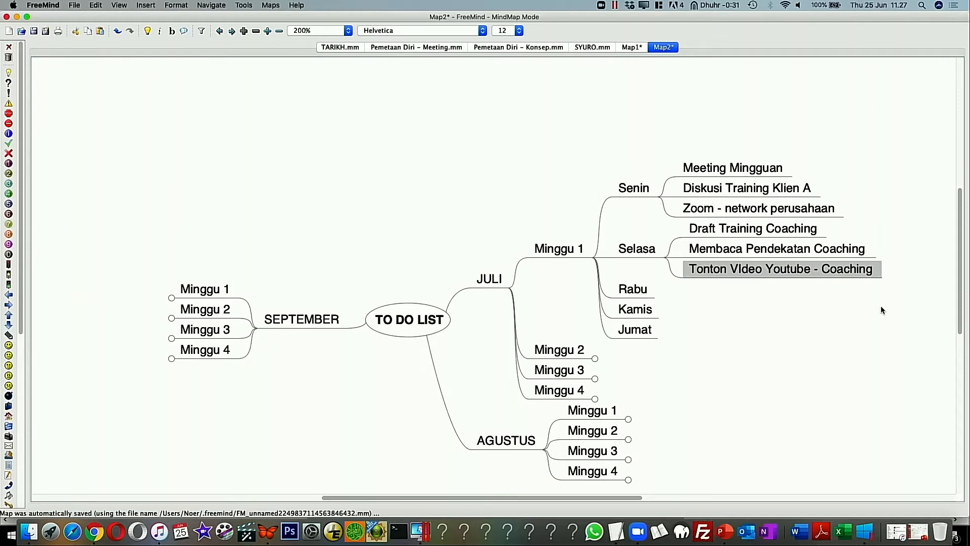
Add three placeholder tasks A, B\ and C beneath Rabu in Minggu 1 of JULI.
key(Down)
key(Tab)
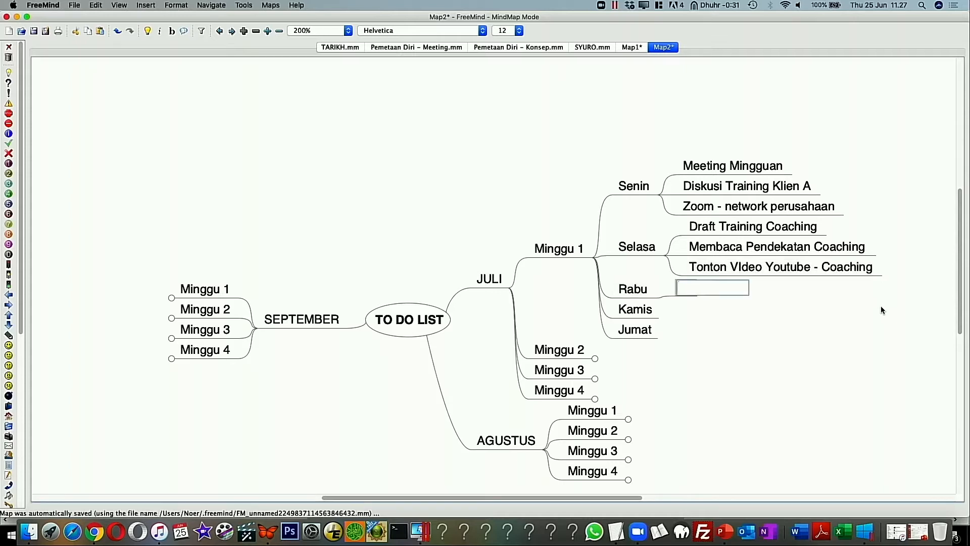
text(A)
key(Return)
key(Return)
text(B\)
key(Return)
key(Return)
text(C)
key(Return)
Remove the stray backslash from the middle task beneath Rabu so that it reads B.
key(Up)
key(F2)
key(Right)
key(BackSpace)
key(Return)
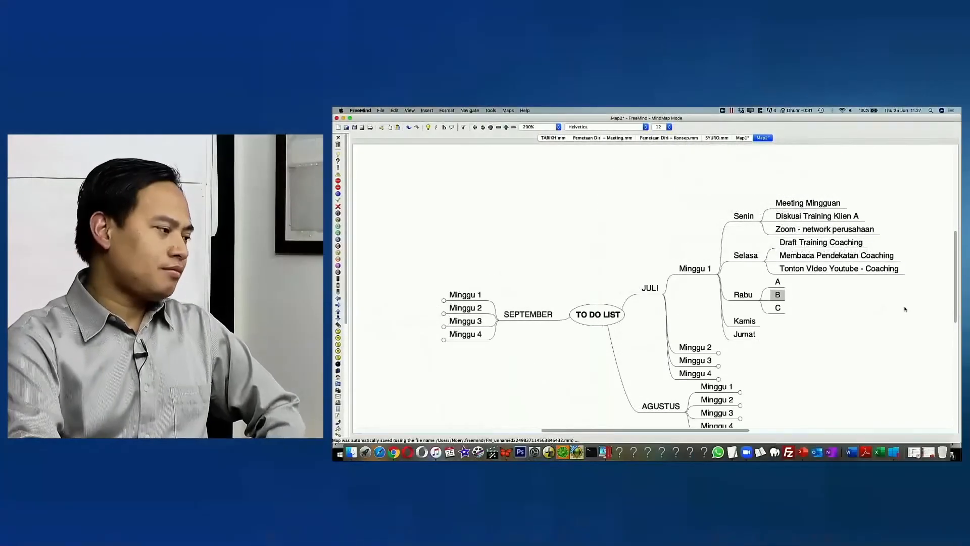
Apply Automatic Layout formatting to the whole mind map.
drag(645, 264, 645, 235)
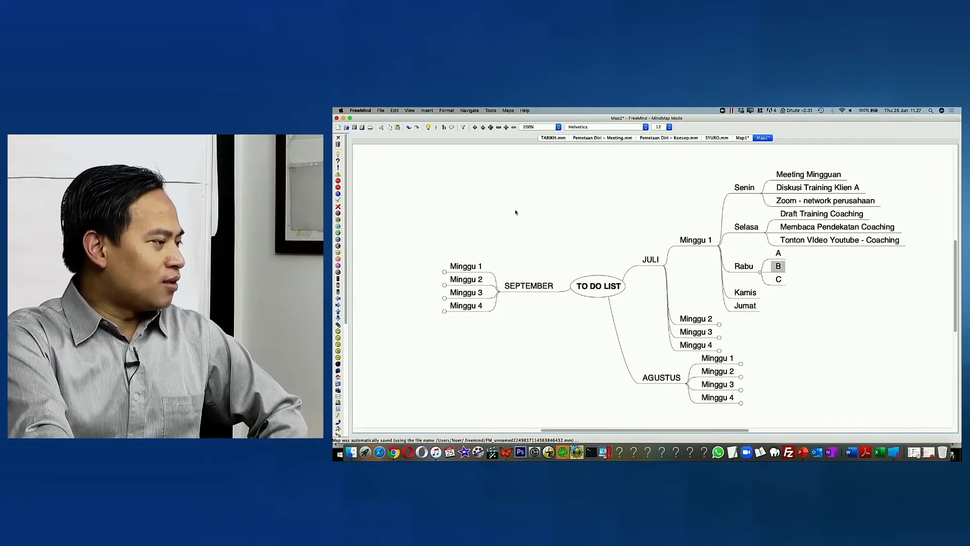
click(441, 112)
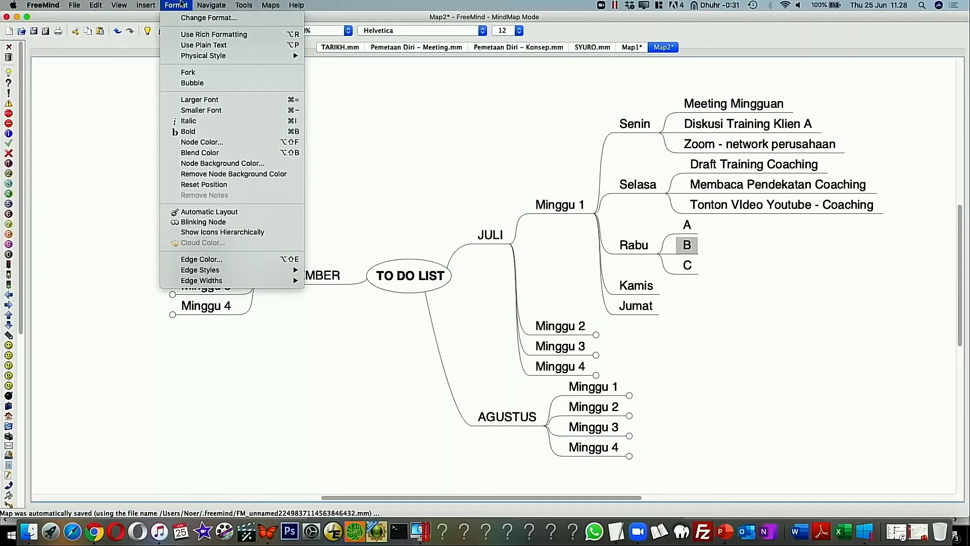
click(276, 212)
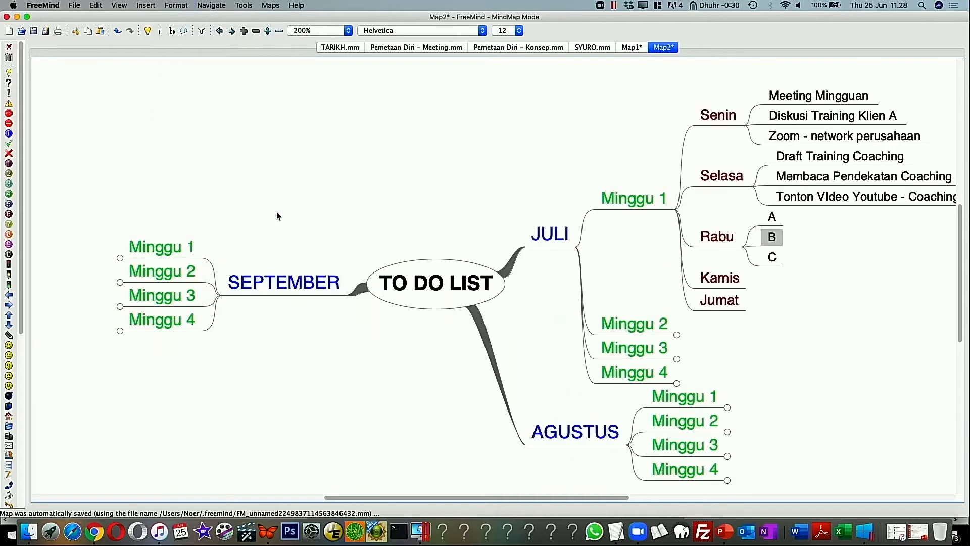
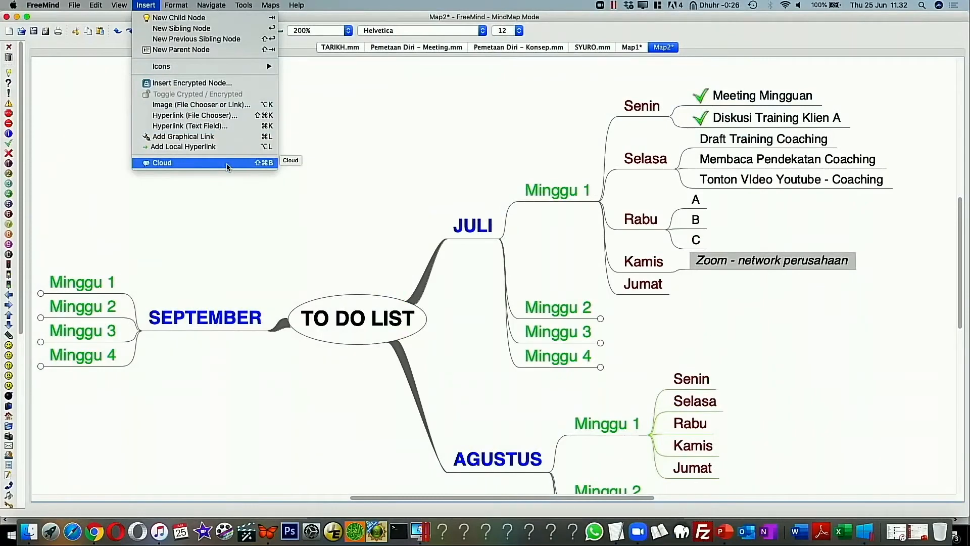
Surround the "Zoom - network perusahaan" task beneath Kamis with a cloud and make it a blinking node.
click(226, 163)
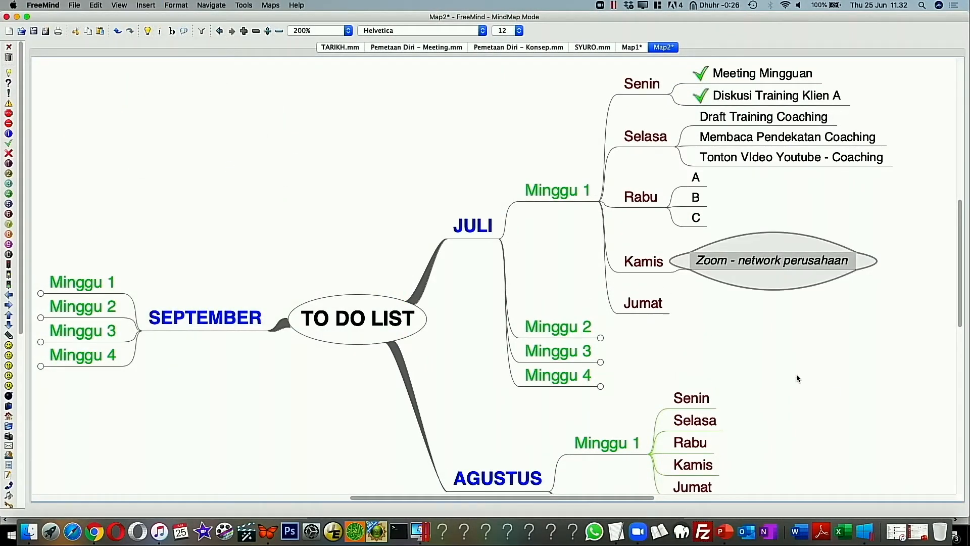
click(655, 308)
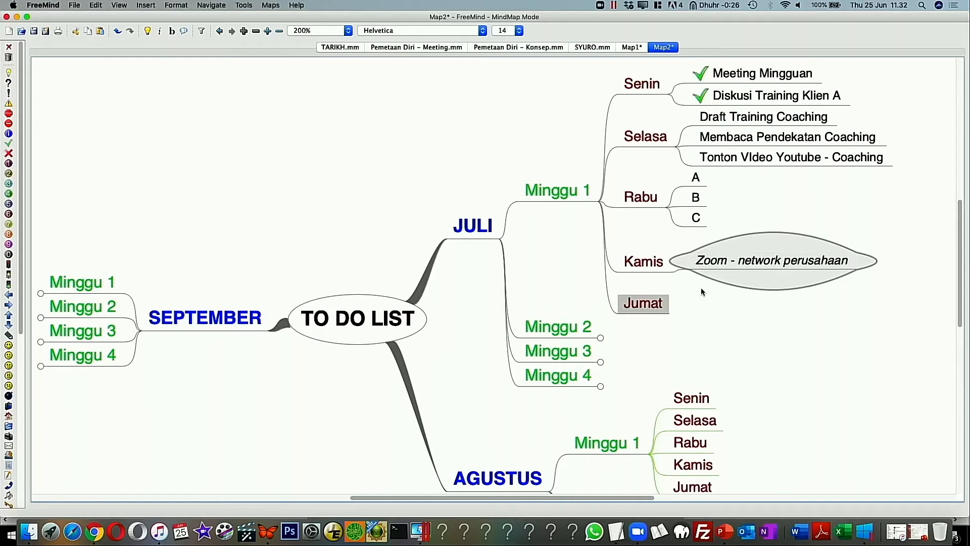
click(743, 265)
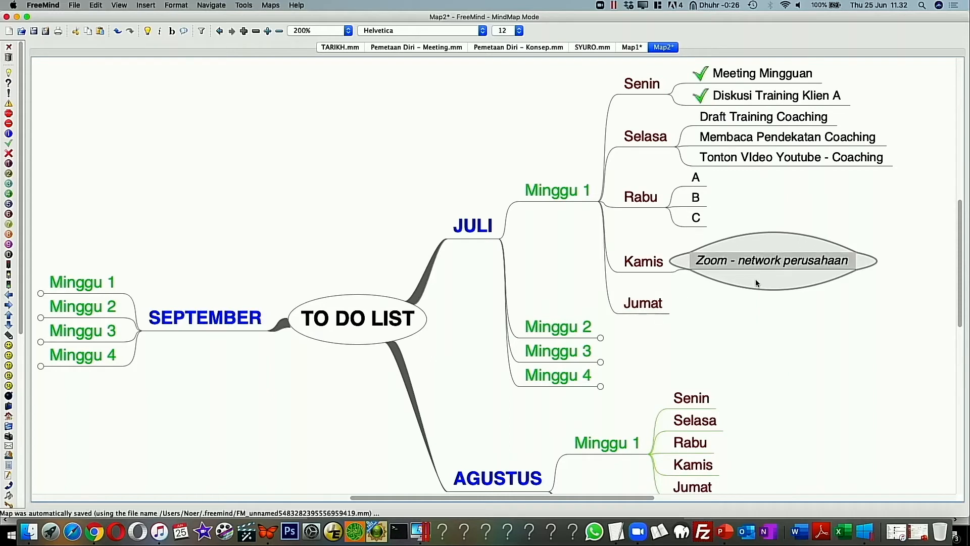
click(181, 9)
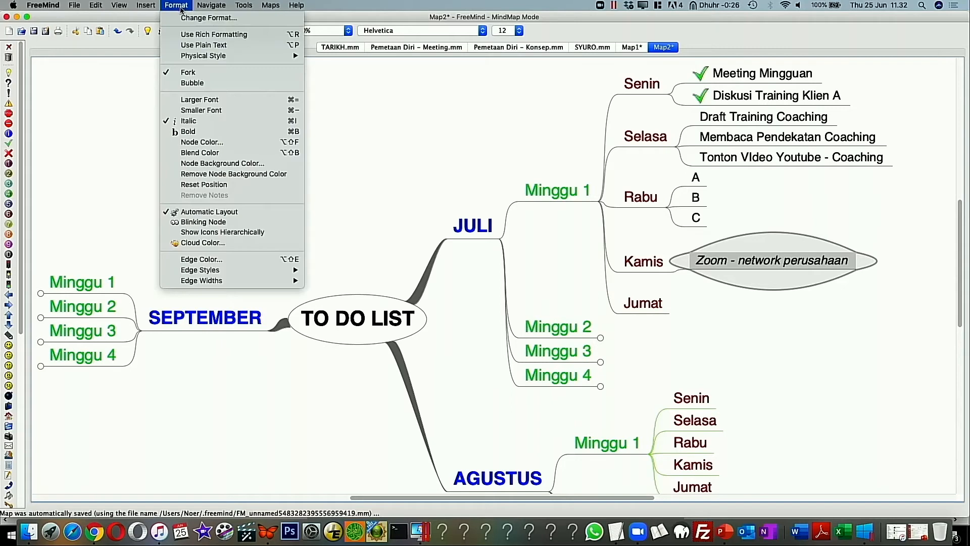
click(262, 225)
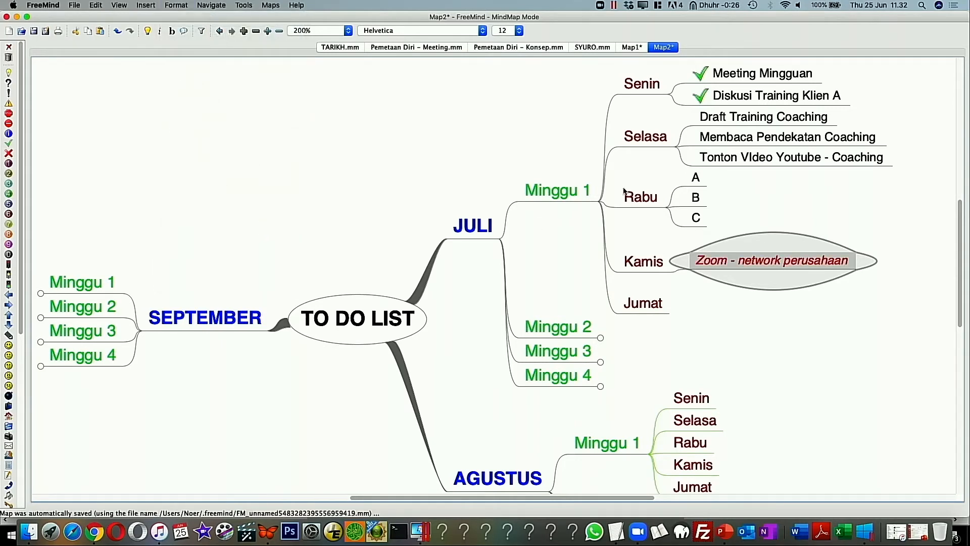
click(696, 178)
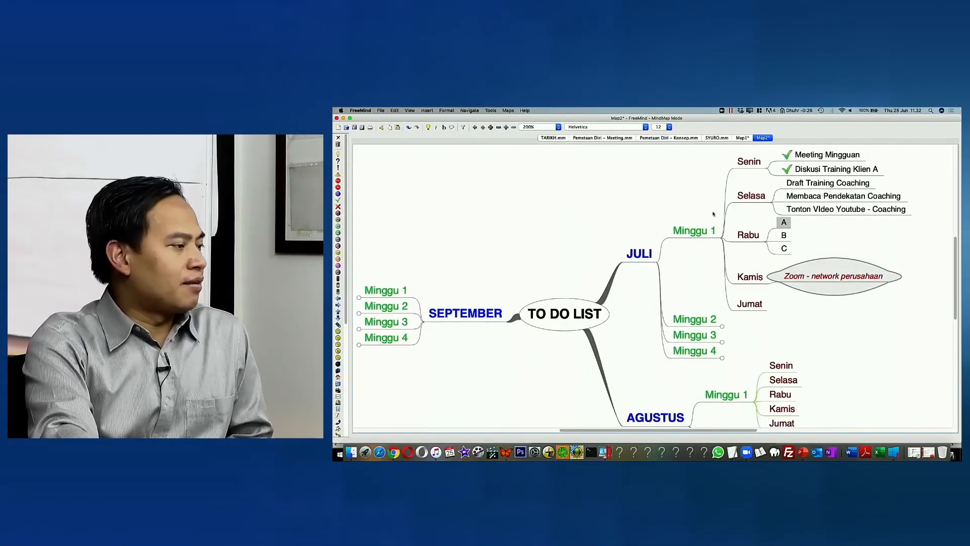
click(526, 110)
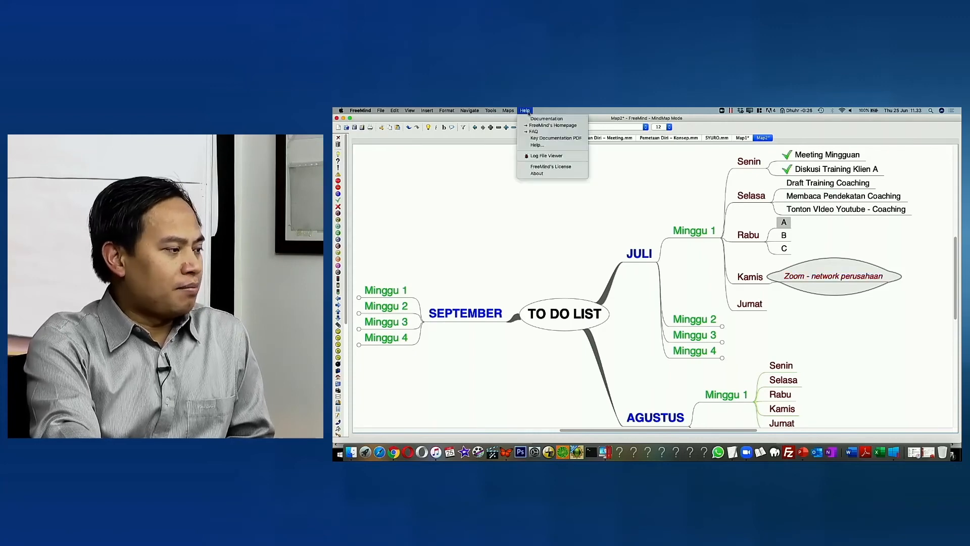
click(526, 110)
click(381, 111)
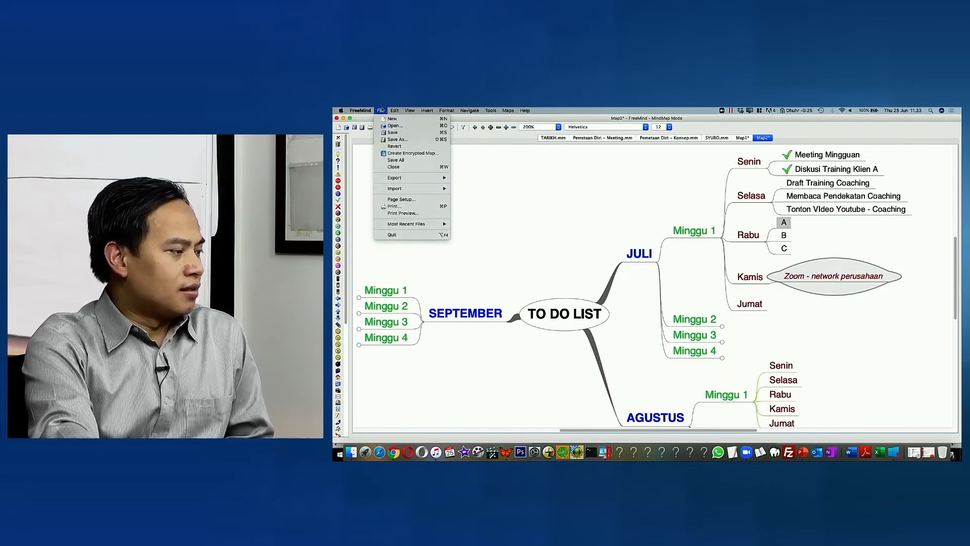
click(579, 211)
drag(889, 242, 828, 282)
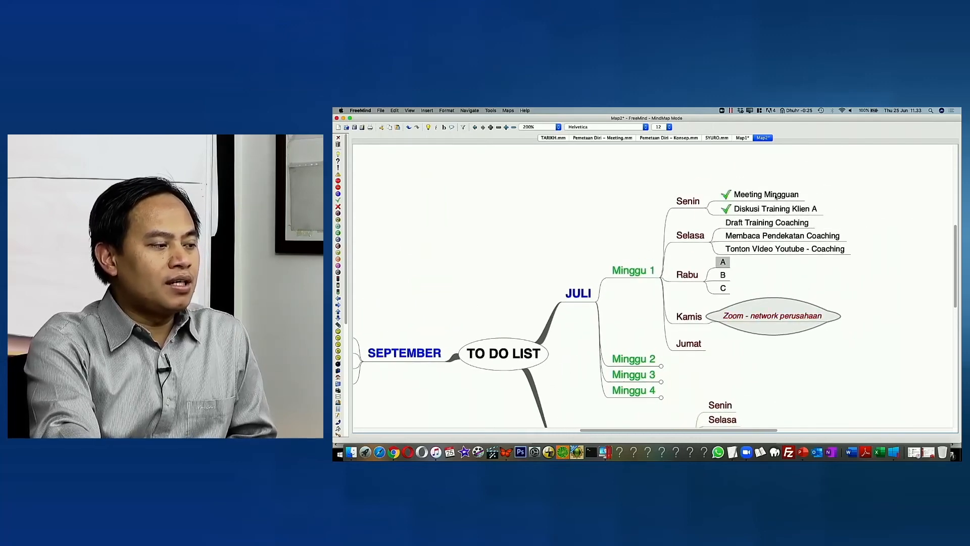
click(776, 197)
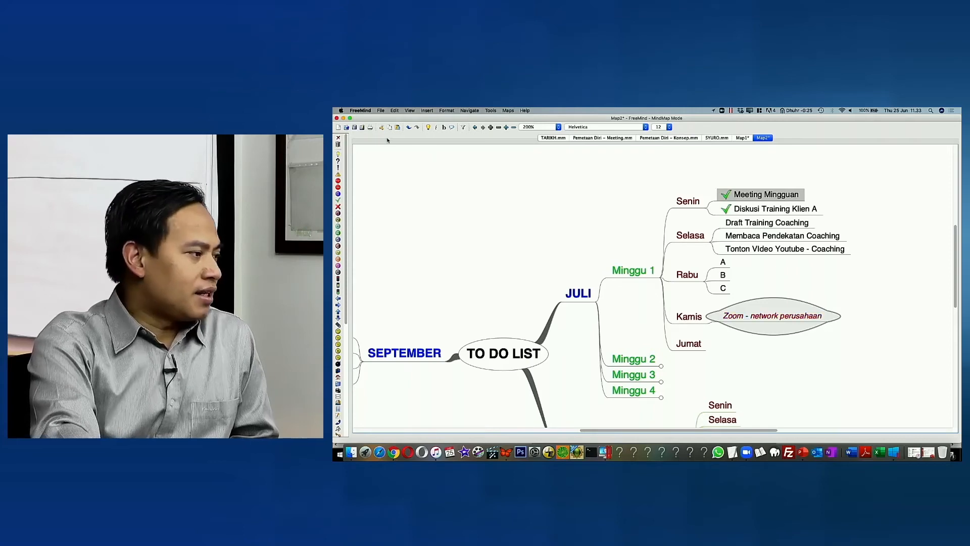
click(426, 111)
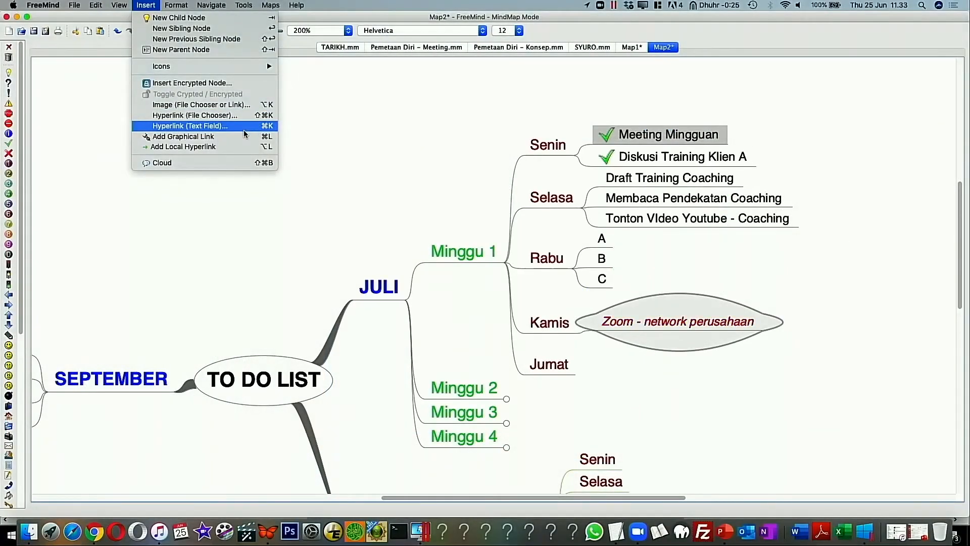
click(245, 126)
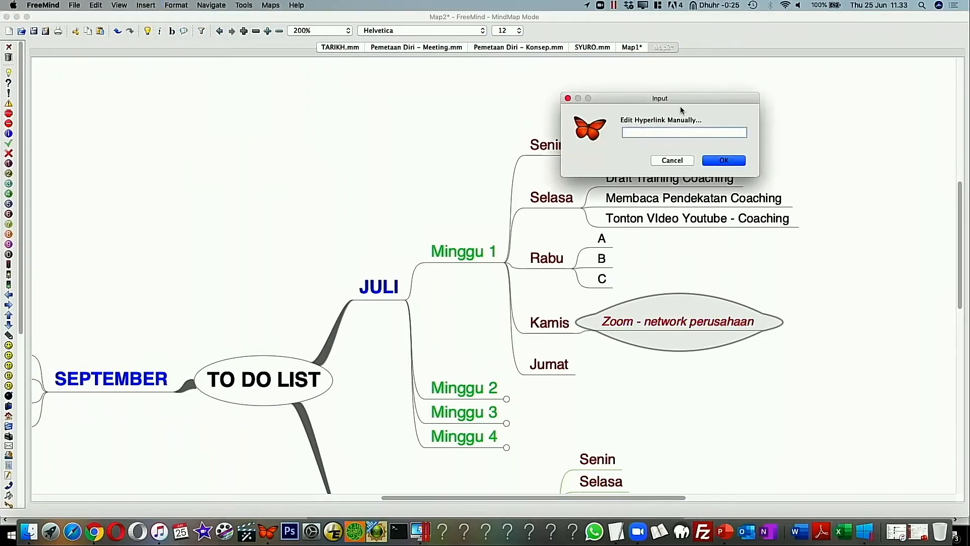
text(https://www.presenta.co.id)
key(Return)
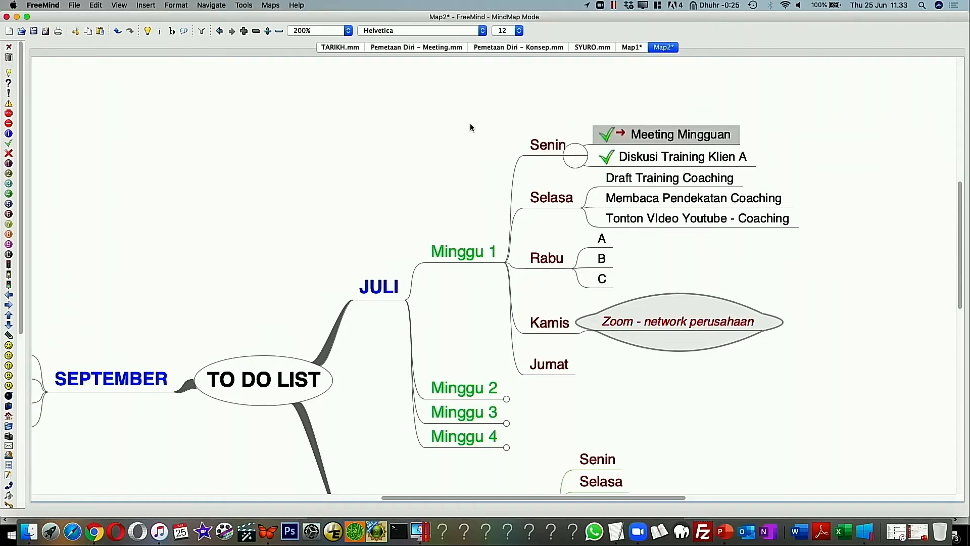
click(624, 135)
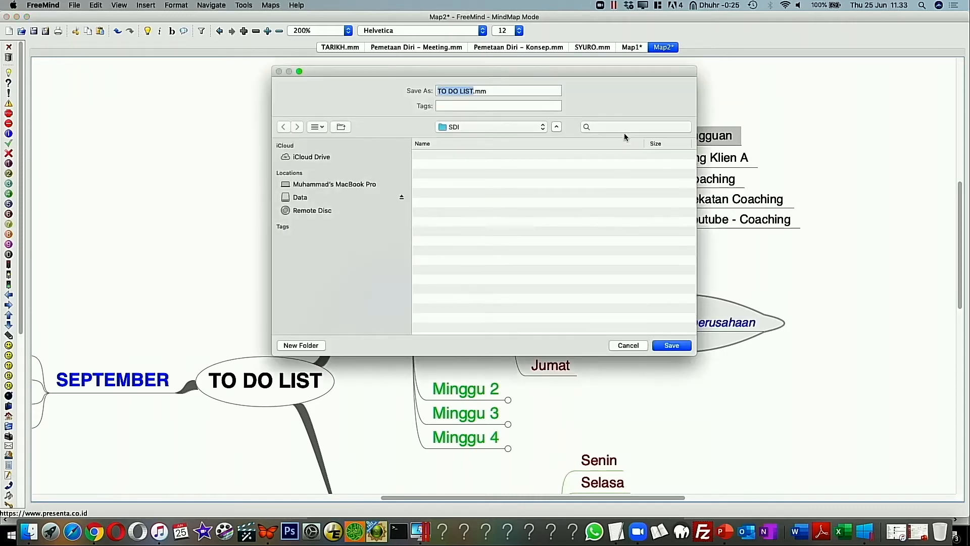
click(628, 345)
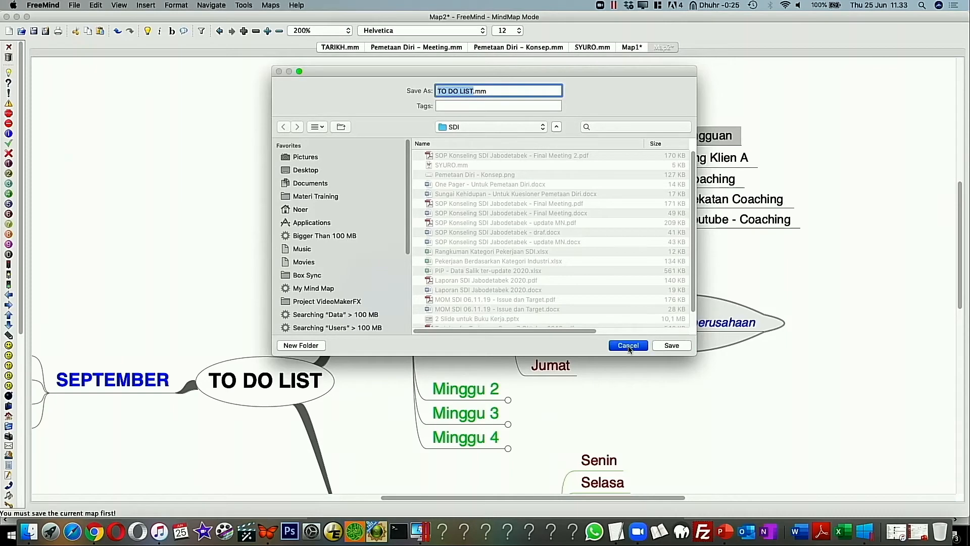
click(658, 160)
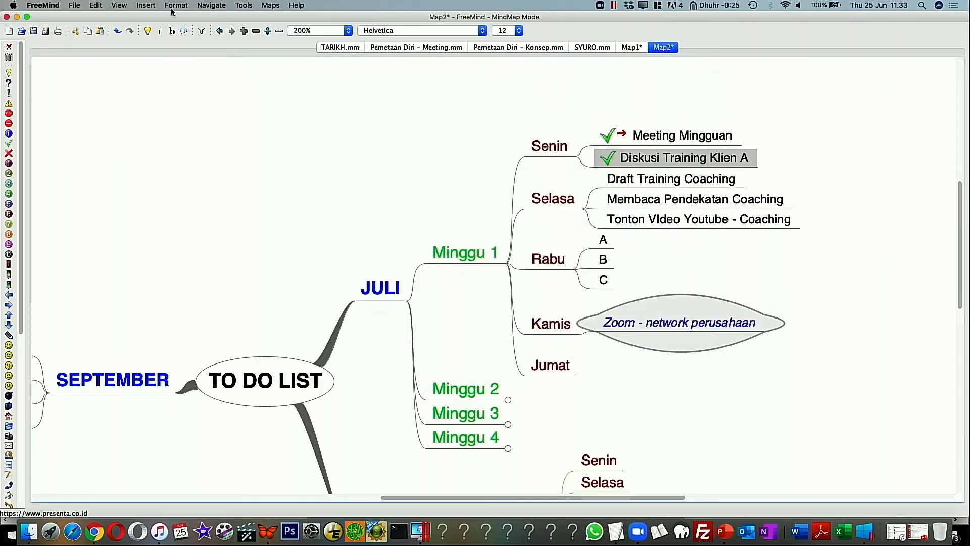
click(146, 6)
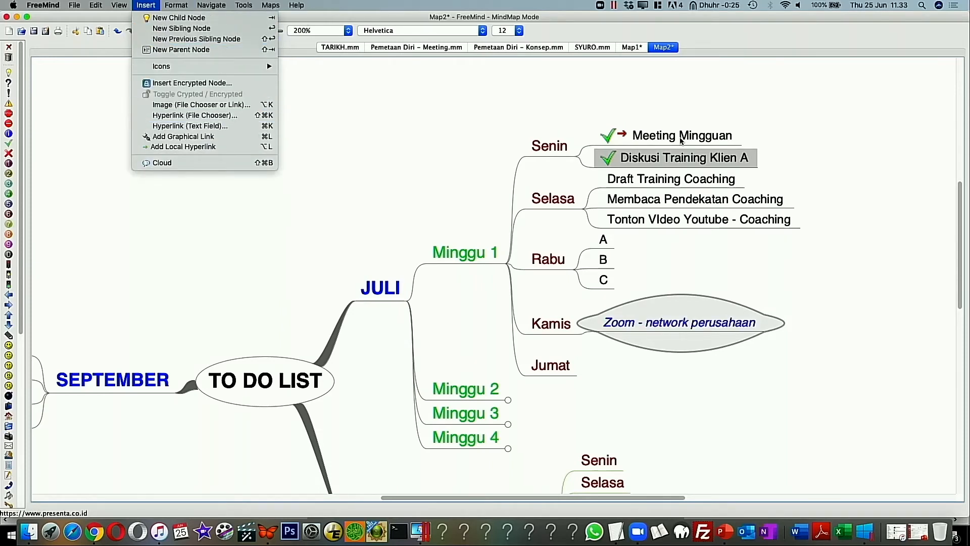
click(238, 117)
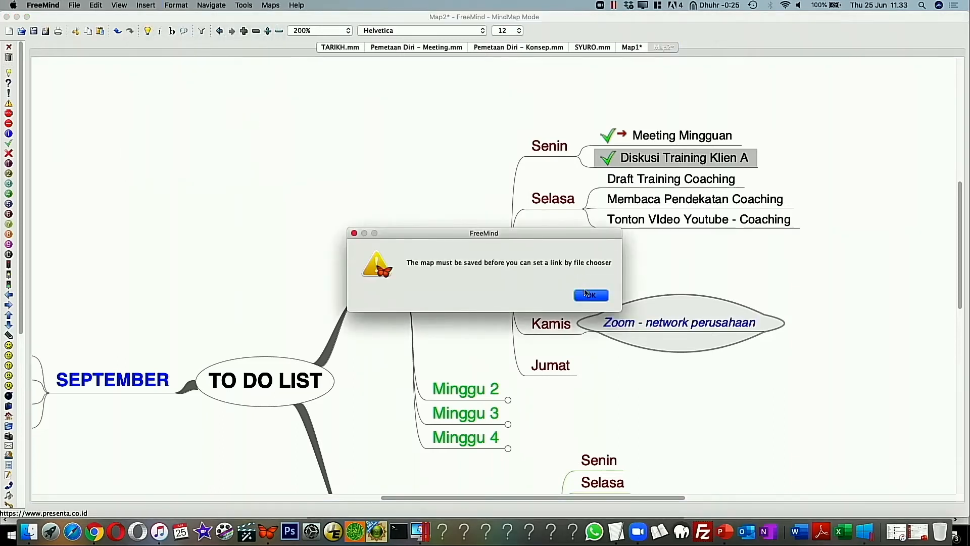
click(589, 294)
click(642, 173)
click(644, 155)
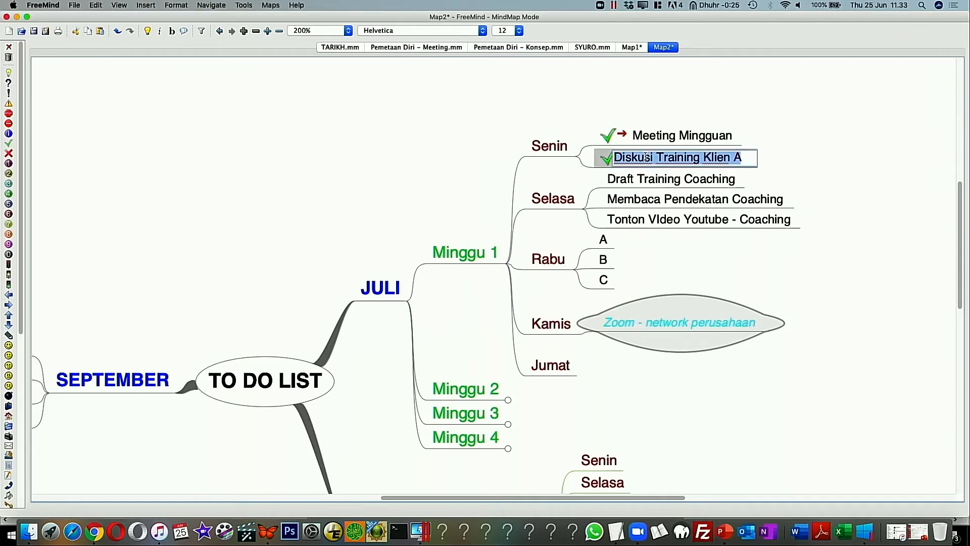
click(667, 179)
click(699, 157)
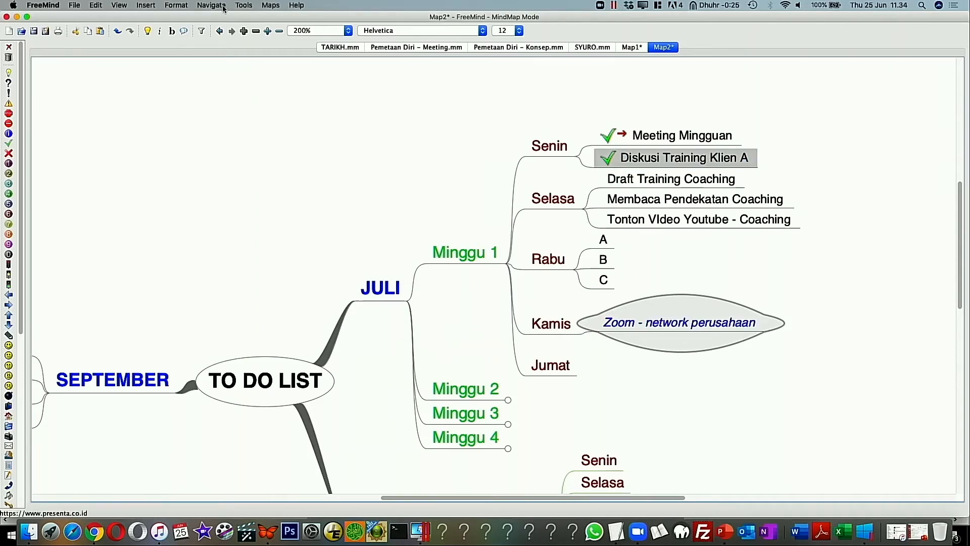
click(146, 6)
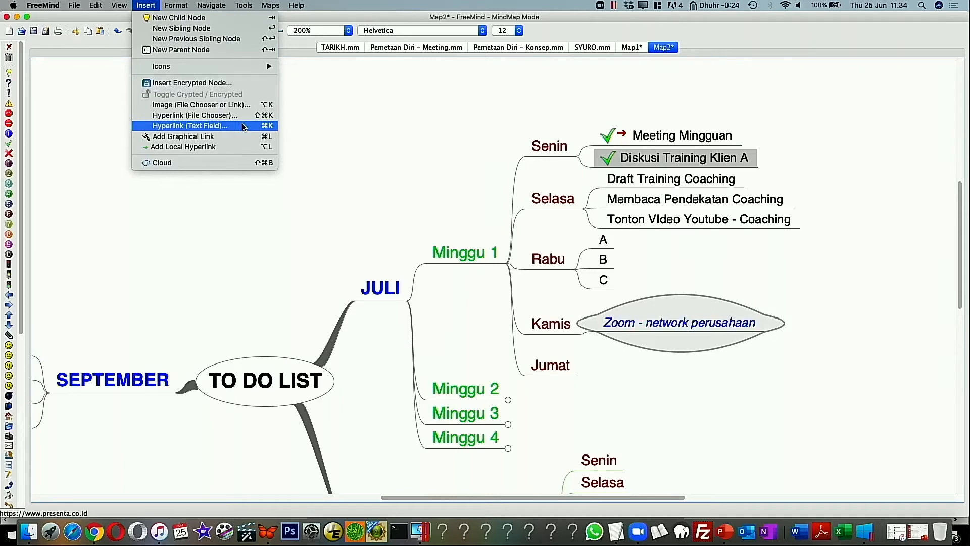
click(243, 127)
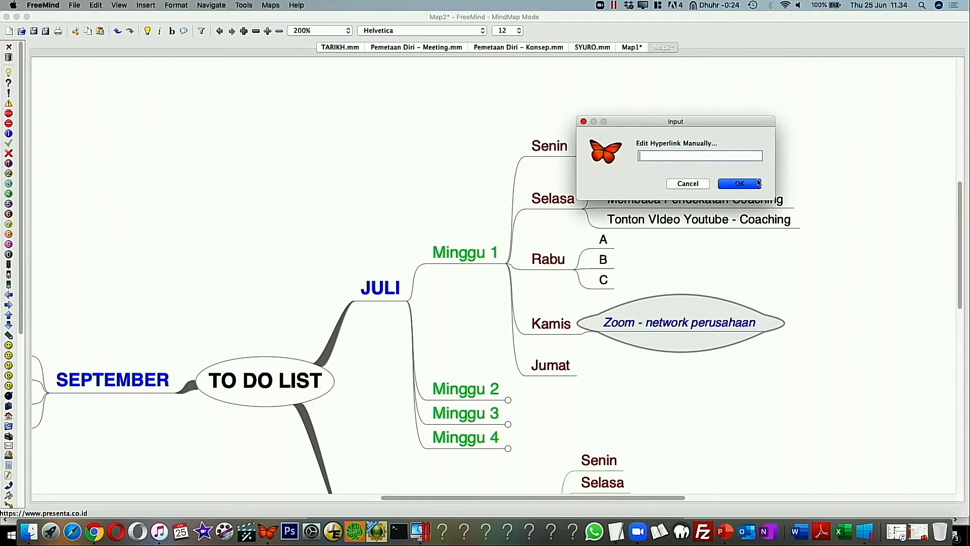
click(680, 182)
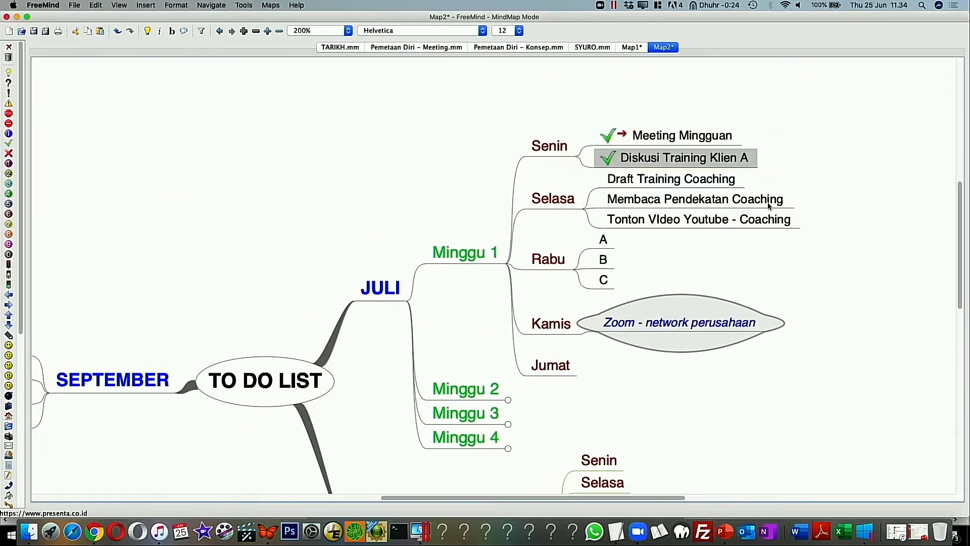
Save the mind map in the SDI folder as "TO DO LIST 2.mm".
click(697, 189)
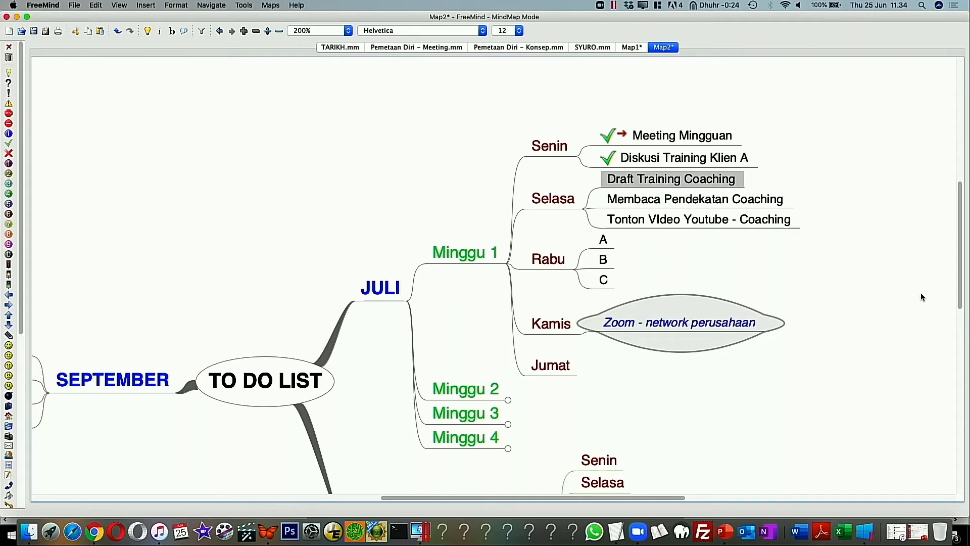
key(super+s)
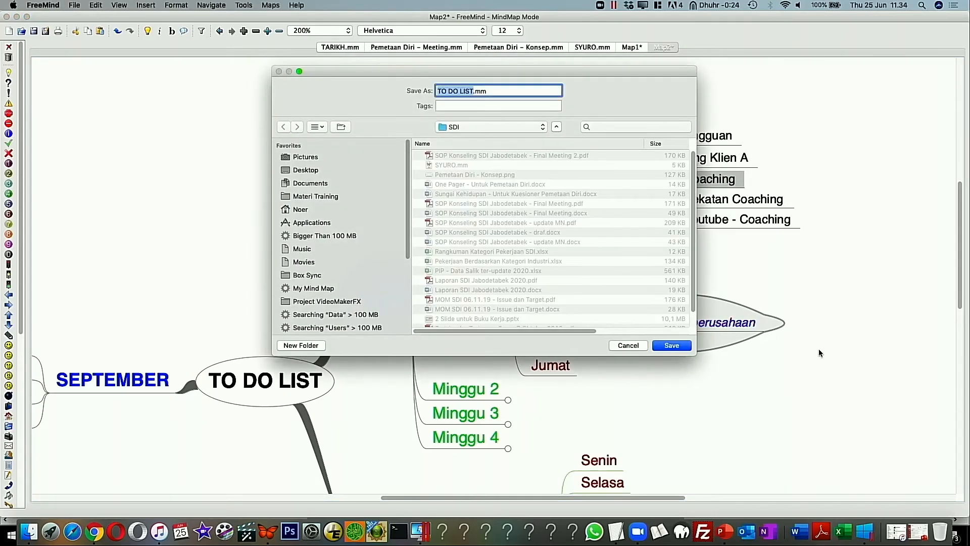
click(475, 90)
text(2)
key(Return)
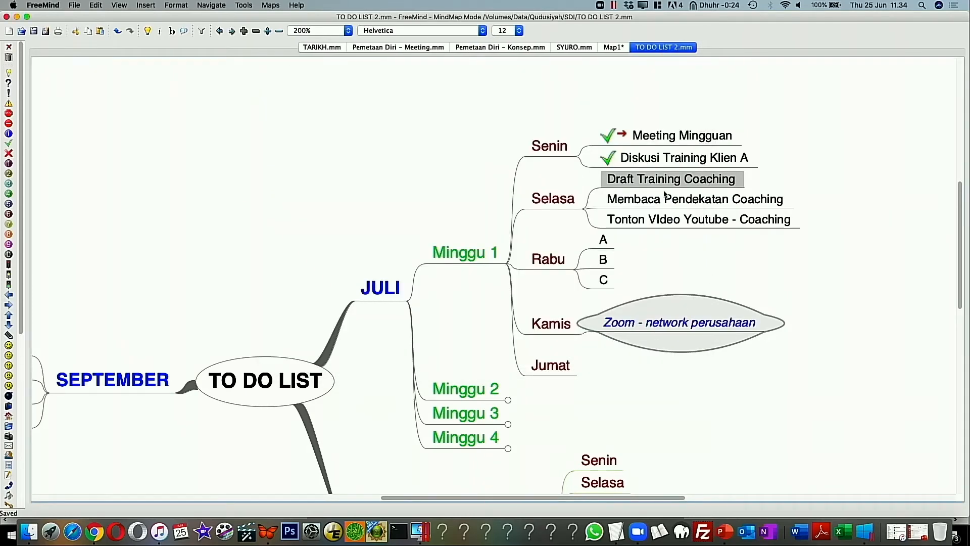
click(688, 162)
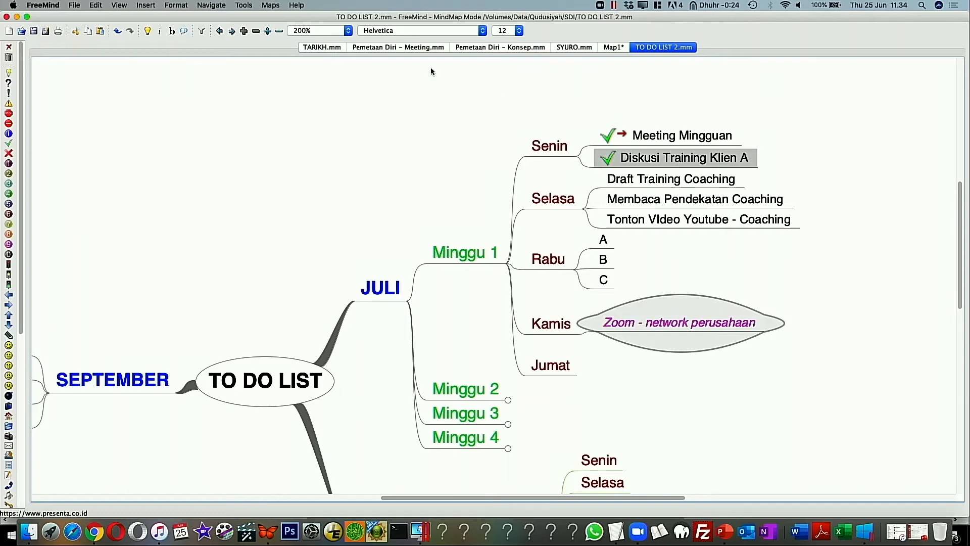
click(145, 5)
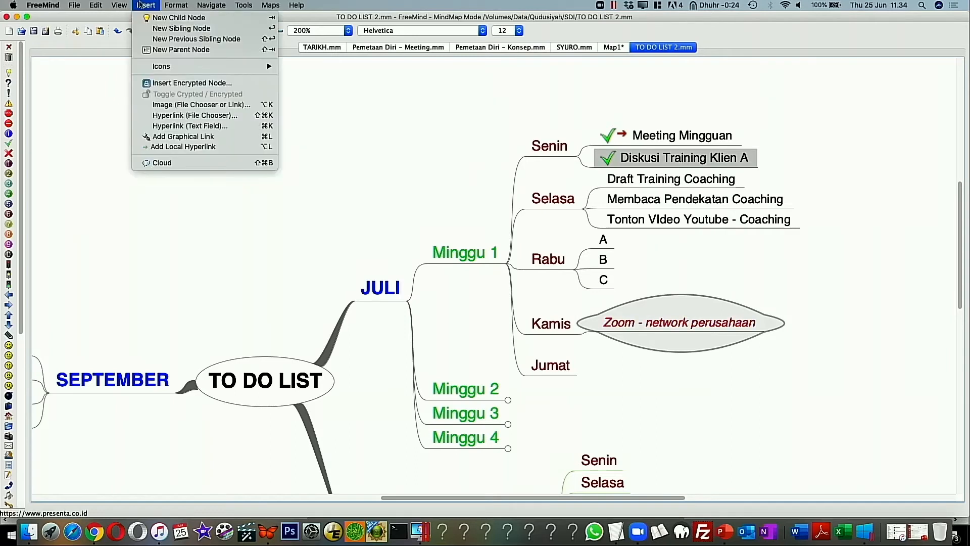
click(256, 129)
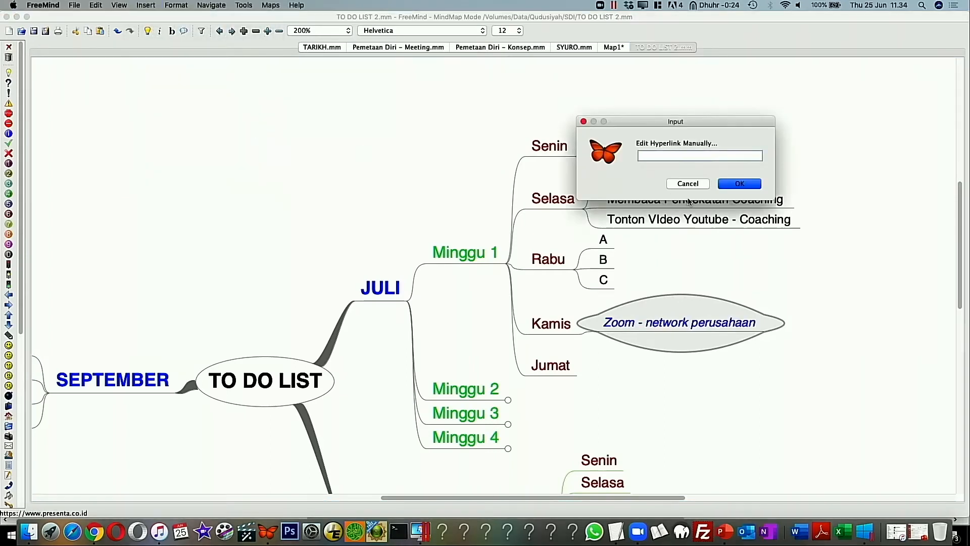
text(https://www.presenta.co.id)
key(Return)
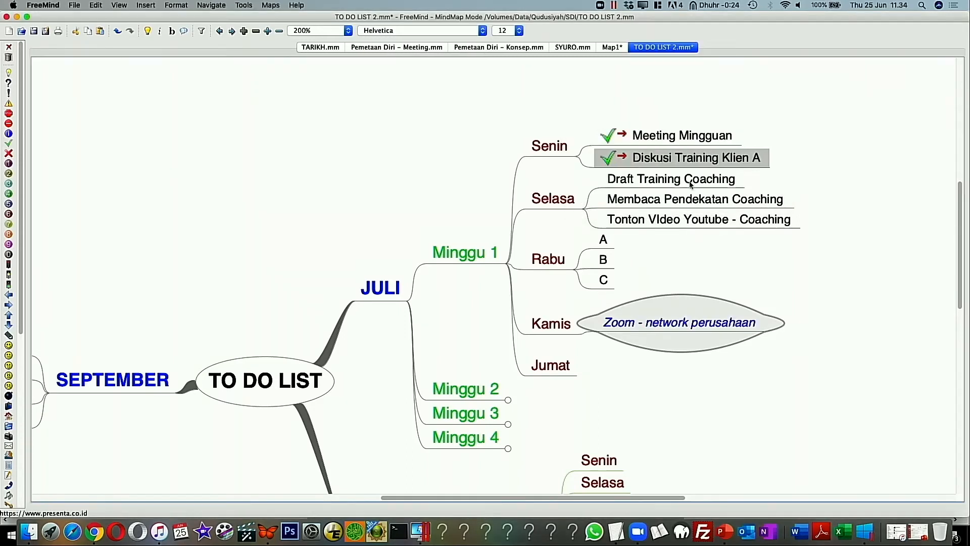
click(625, 159)
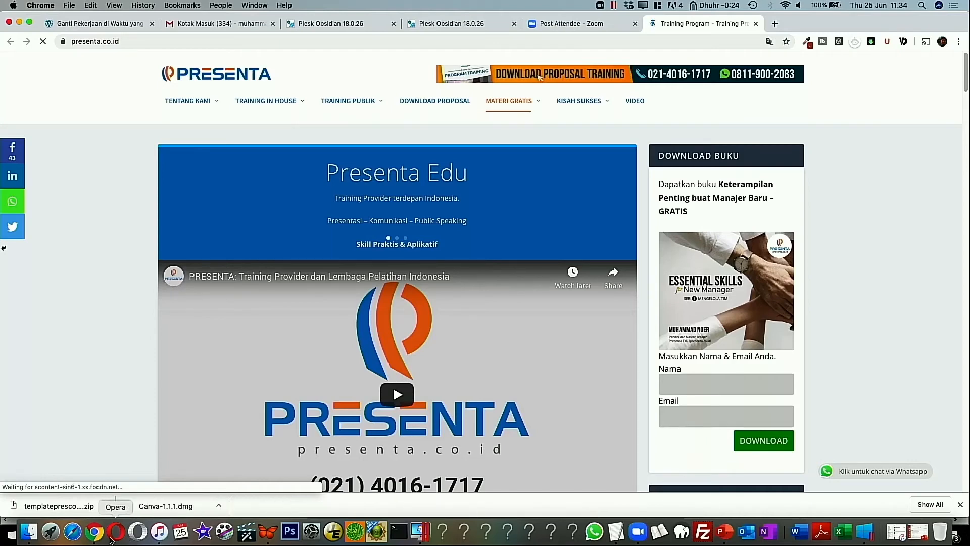
click(267, 532)
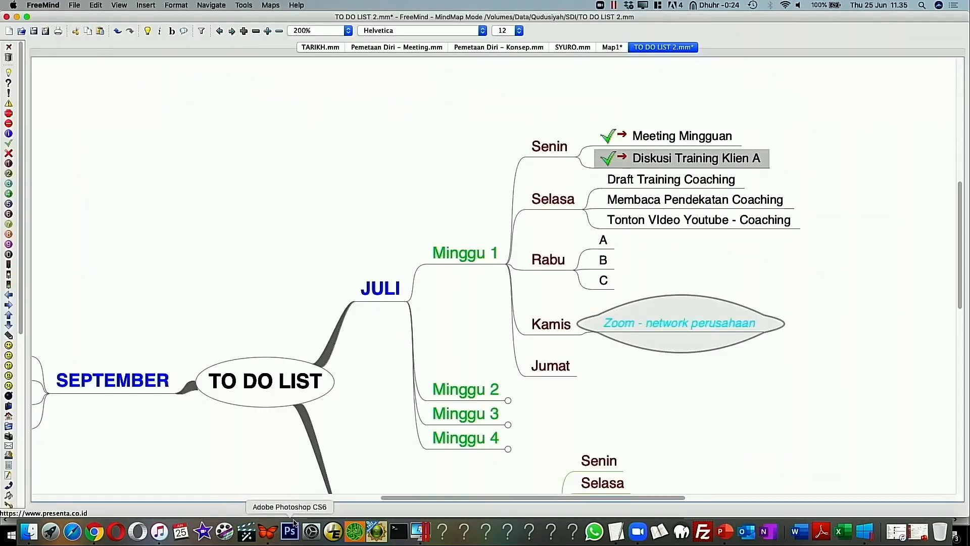
Save the map and link the "Draft Training Coaching" task to the file "SOP Konseling SDI Jabodetabek - update MN.pdf".
click(711, 184)
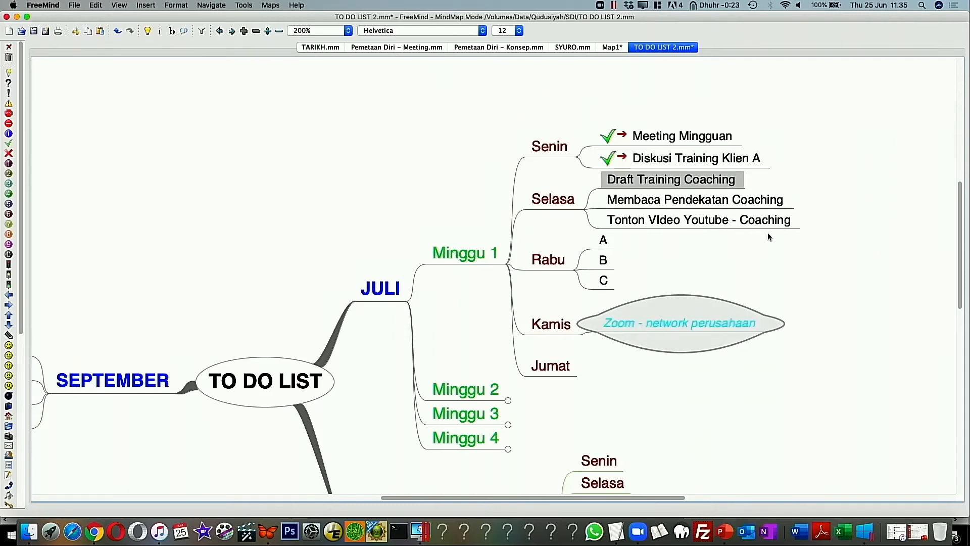
key(super+s)
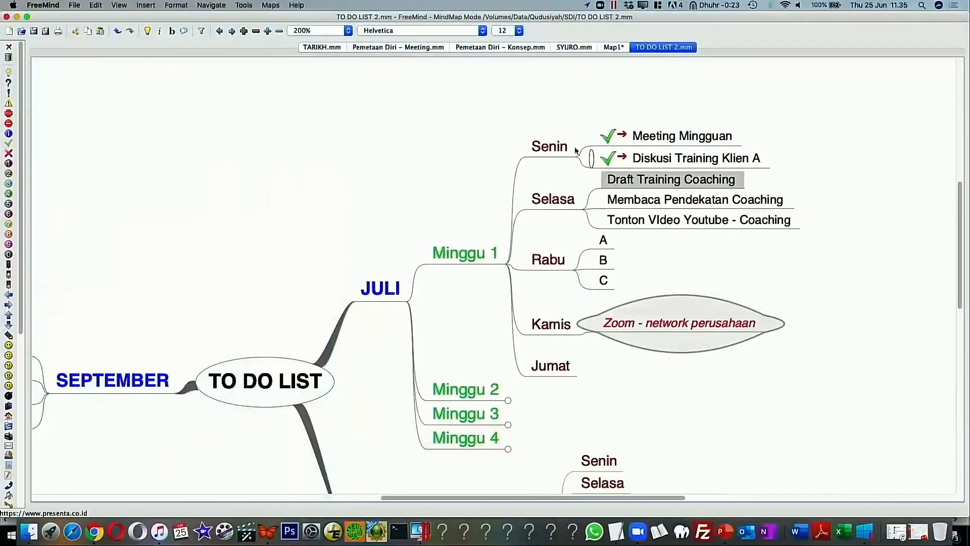
click(146, 5)
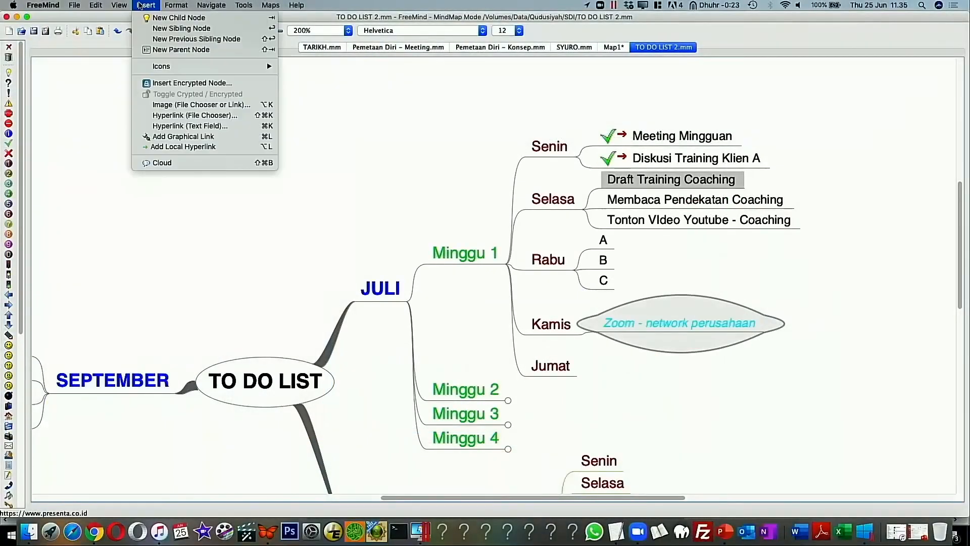
click(242, 116)
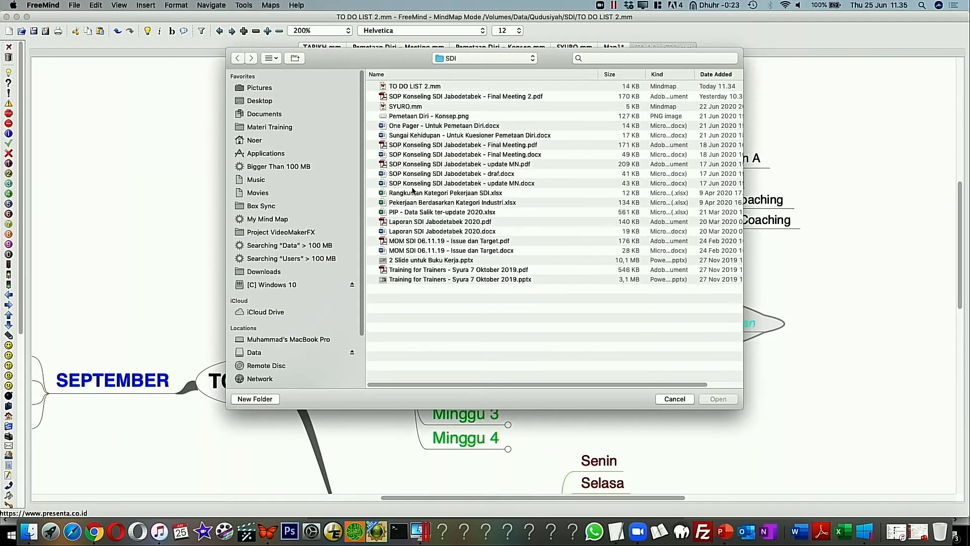
click(502, 167)
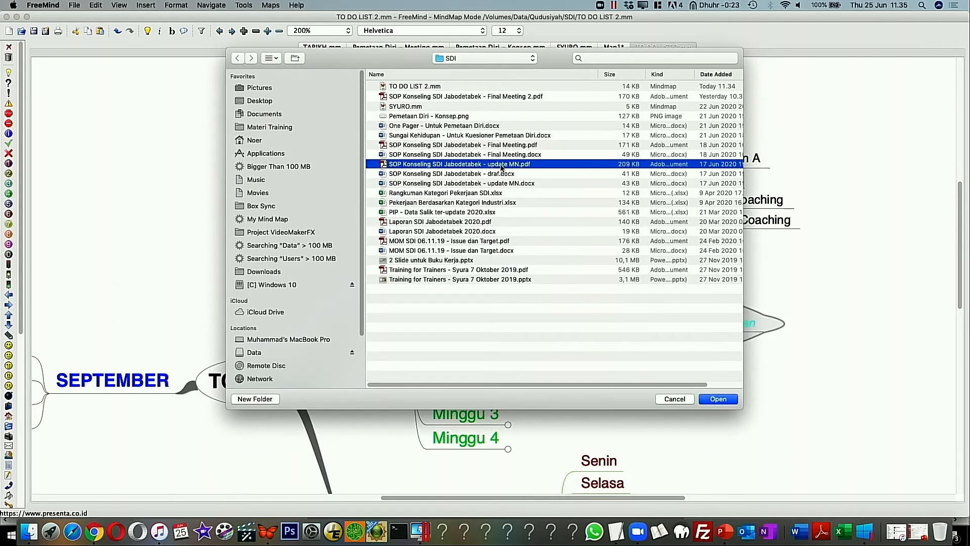
click(729, 400)
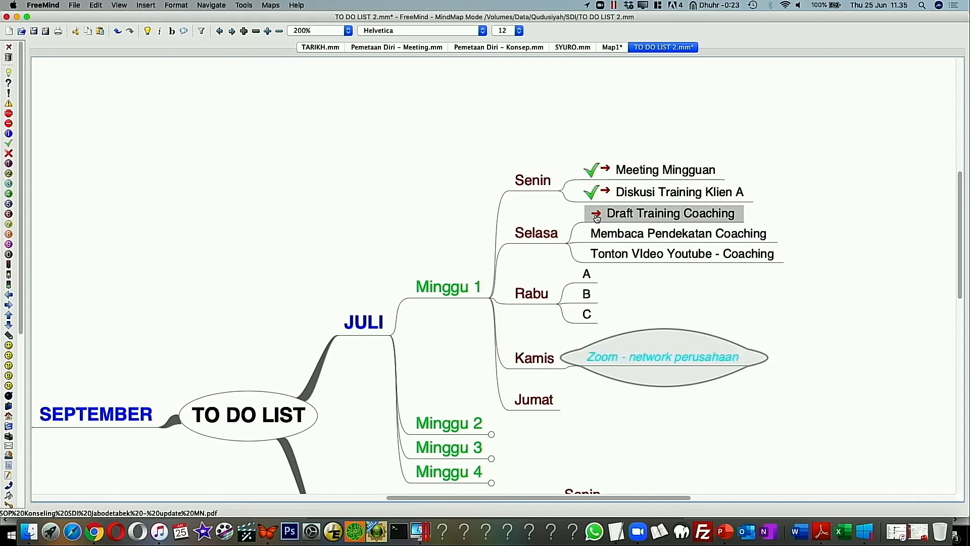
Open the PDF linked to "Draft Training Coaching", look through its pages and close it.
click(597, 217)
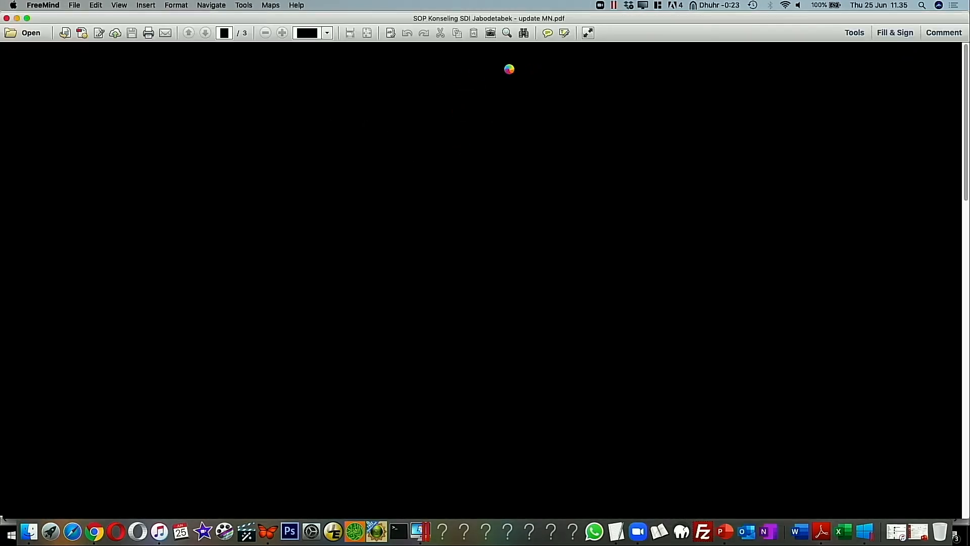
scroll(200, 218, down, 5)
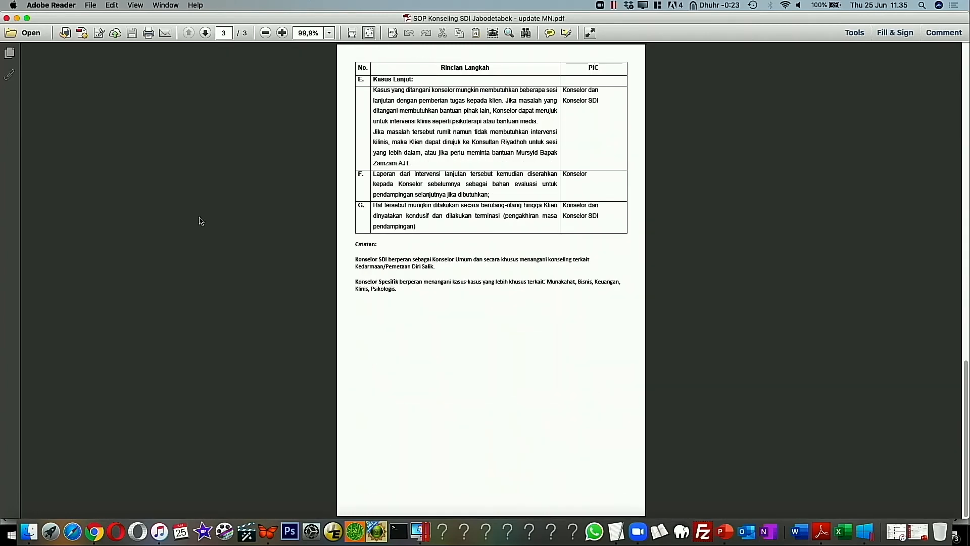
scroll(221, 219, up, 3)
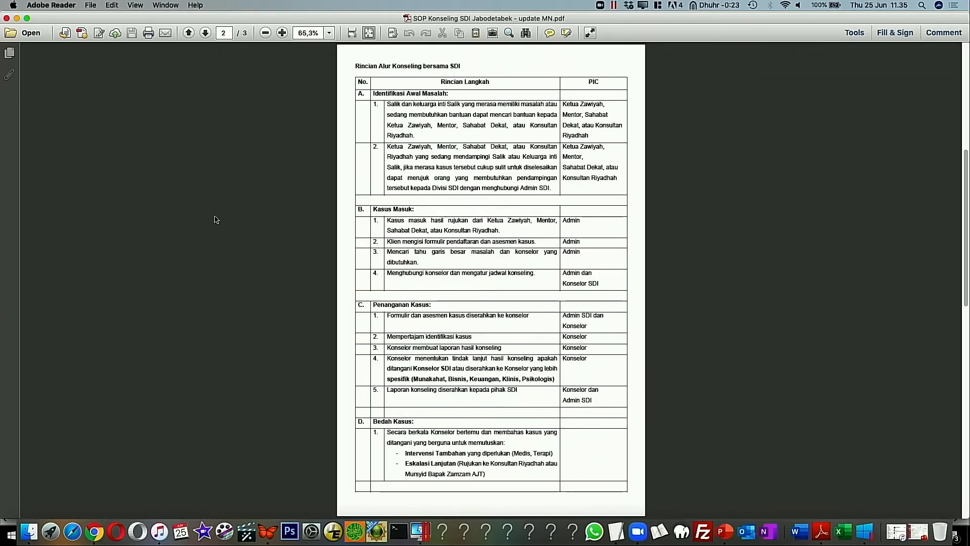
click(6, 18)
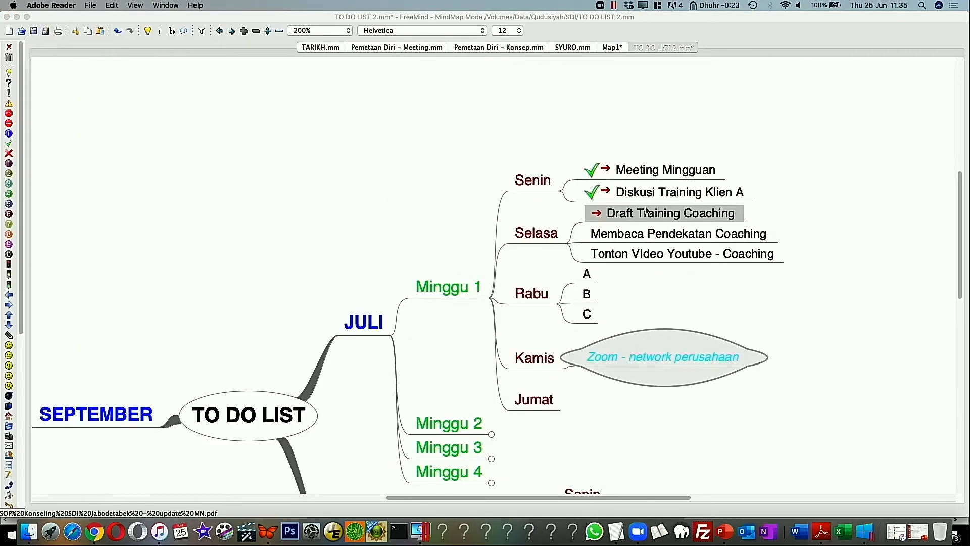
click(723, 237)
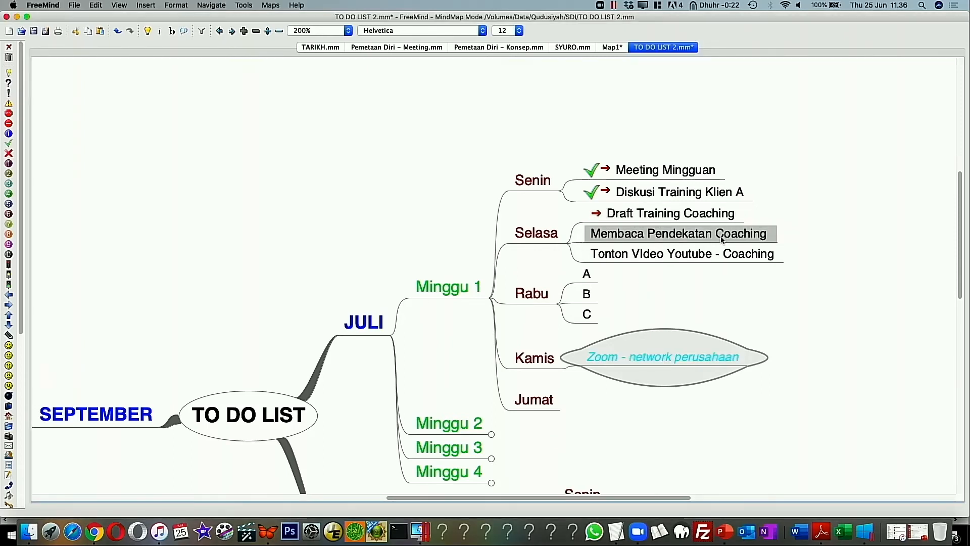
click(120, 5)
mouse_move(145, 5)
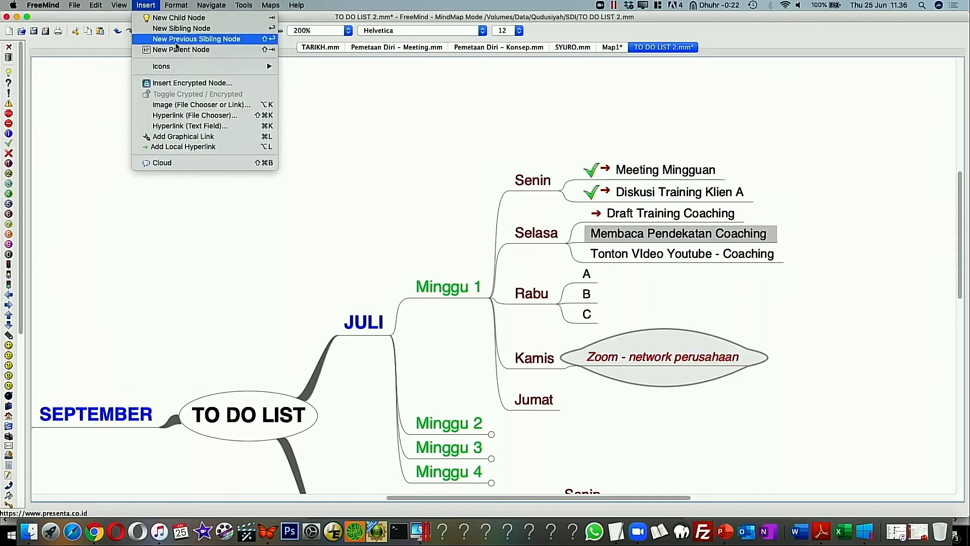
click(224, 117)
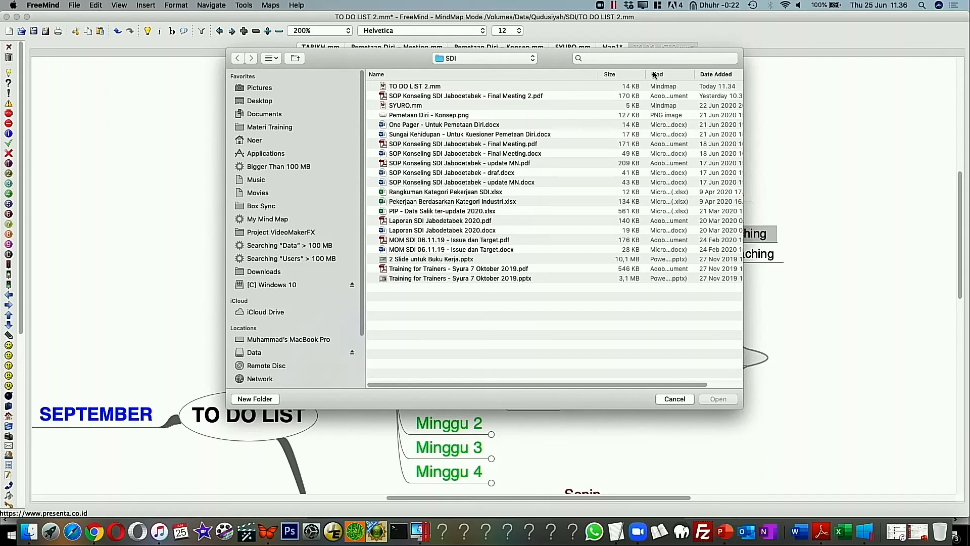
click(687, 402)
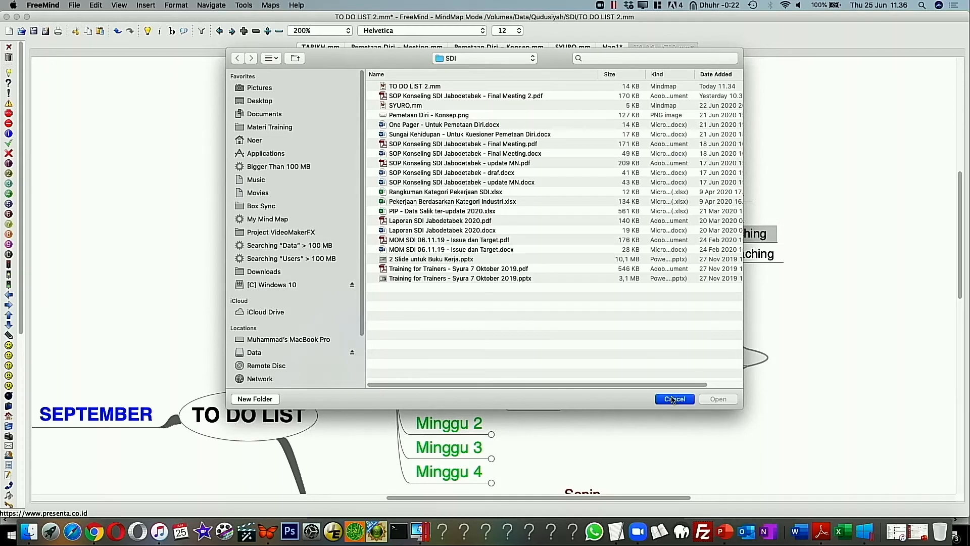